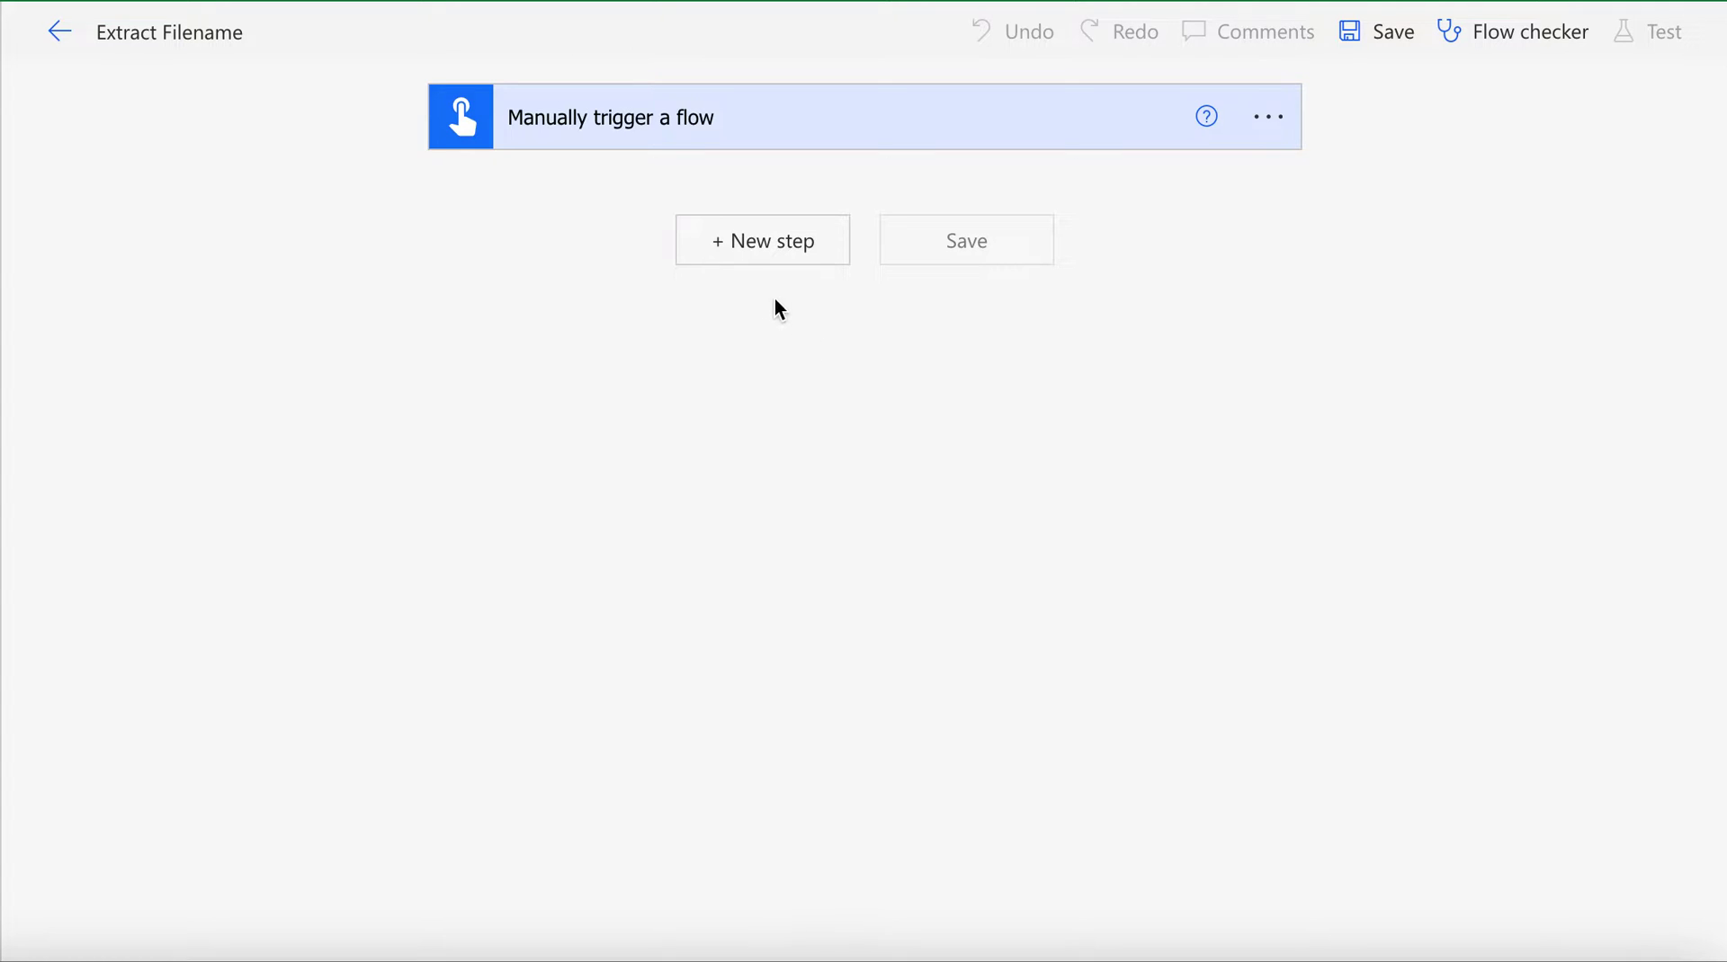
# Insert a new step beneath the Manually trigger a flow card.
pyautogui.click(753, 260)
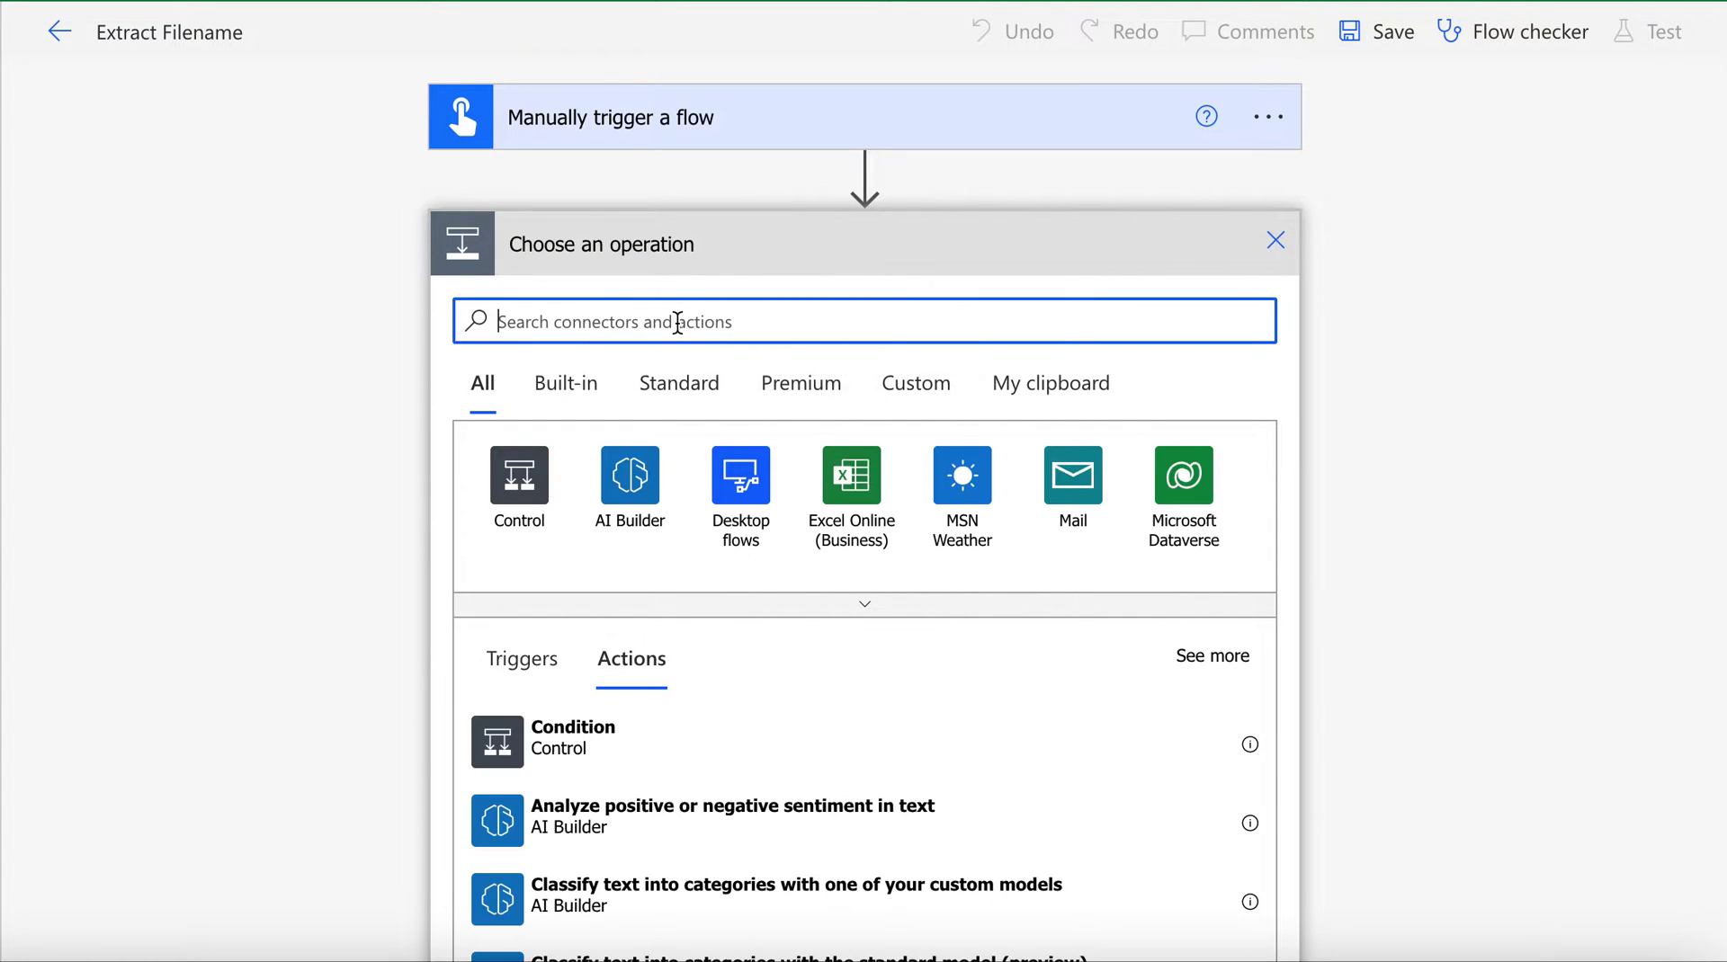
# Add an Initialize variable step named Filename with type String.
pyautogui.write('variable')
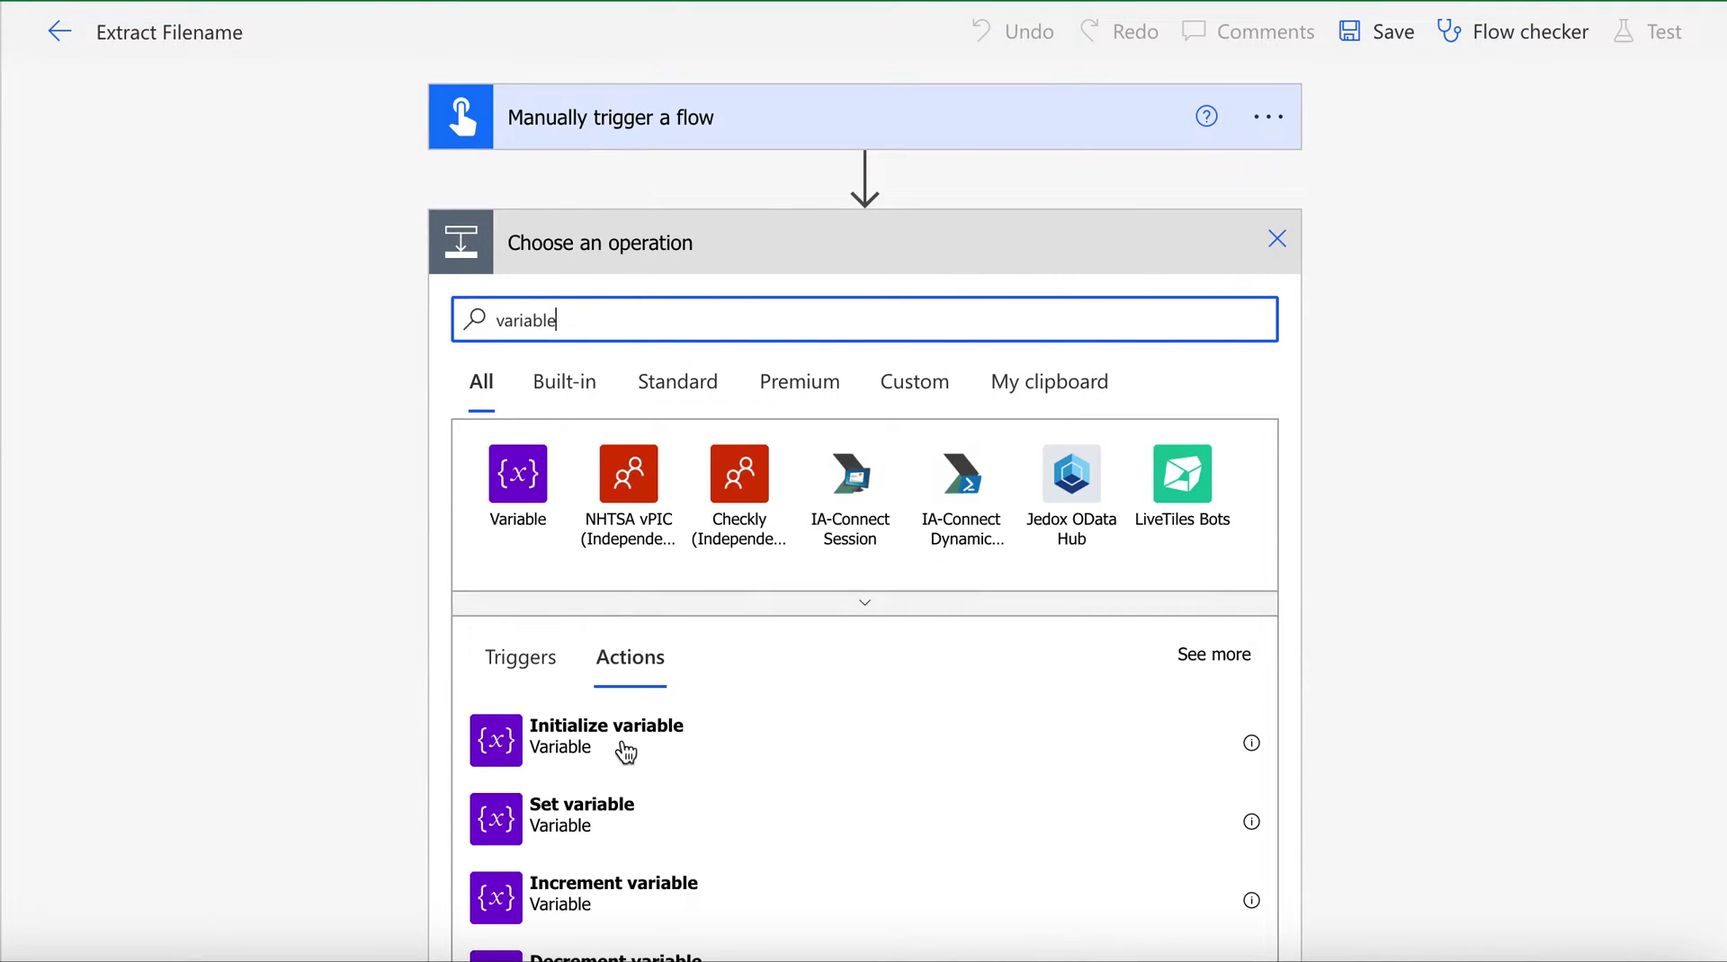
pyautogui.click(686, 758)
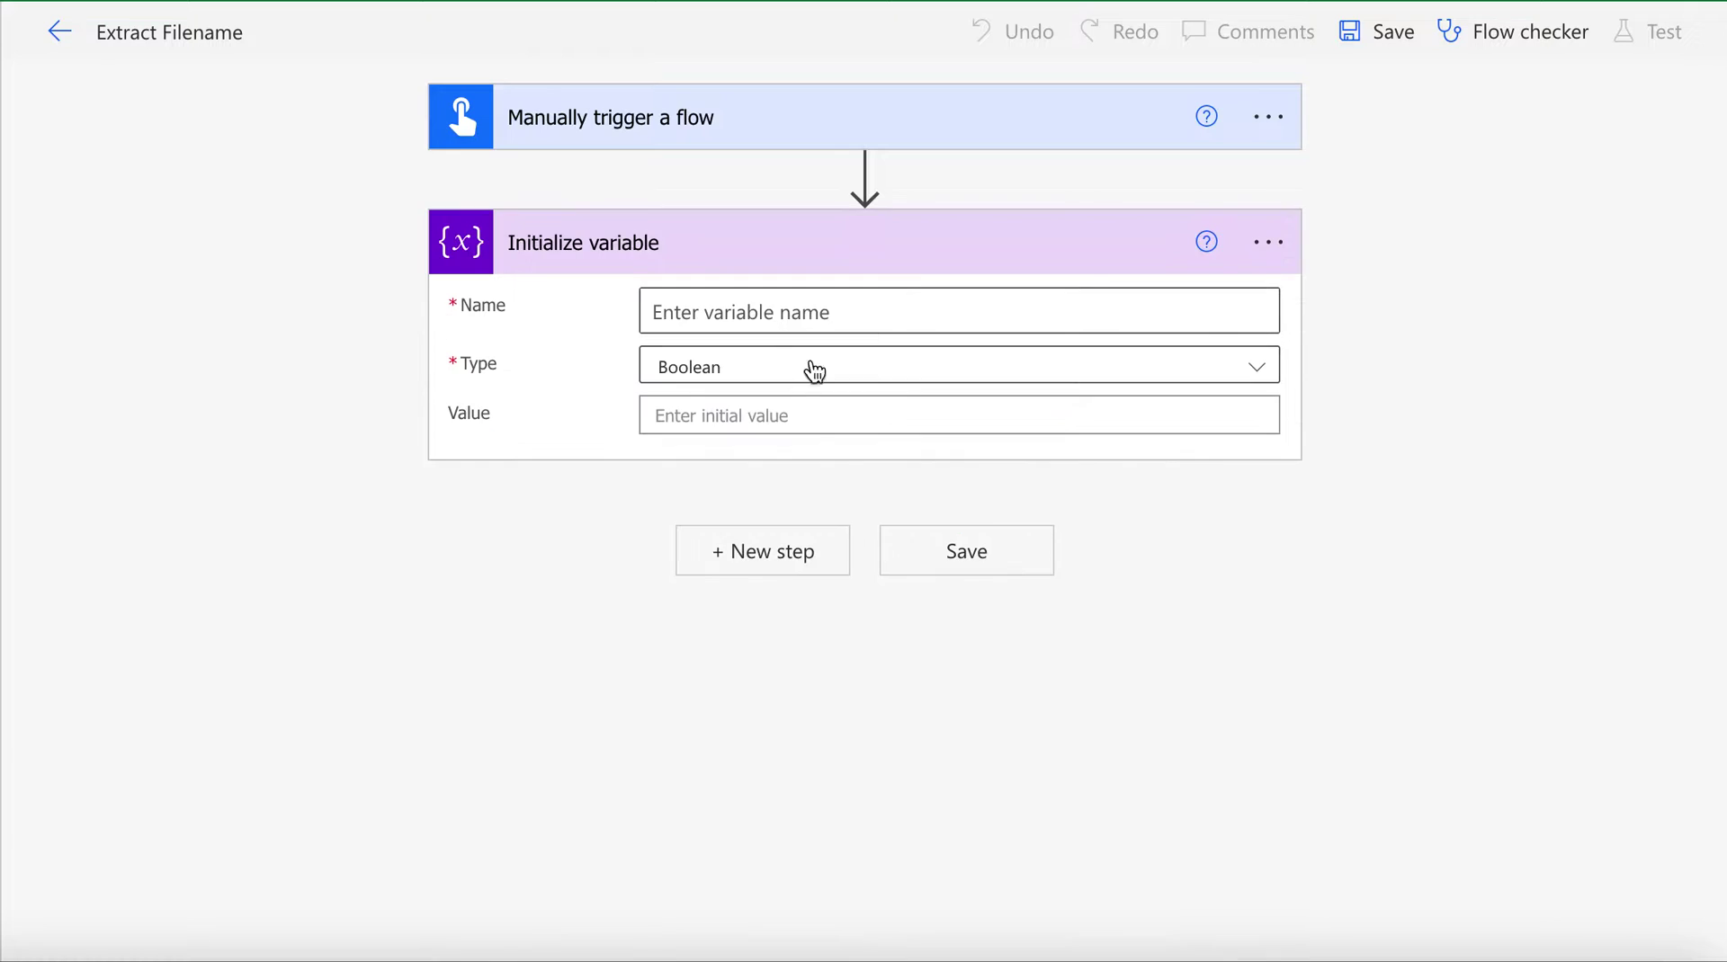
pyautogui.click(797, 325)
pyautogui.write('Fi')
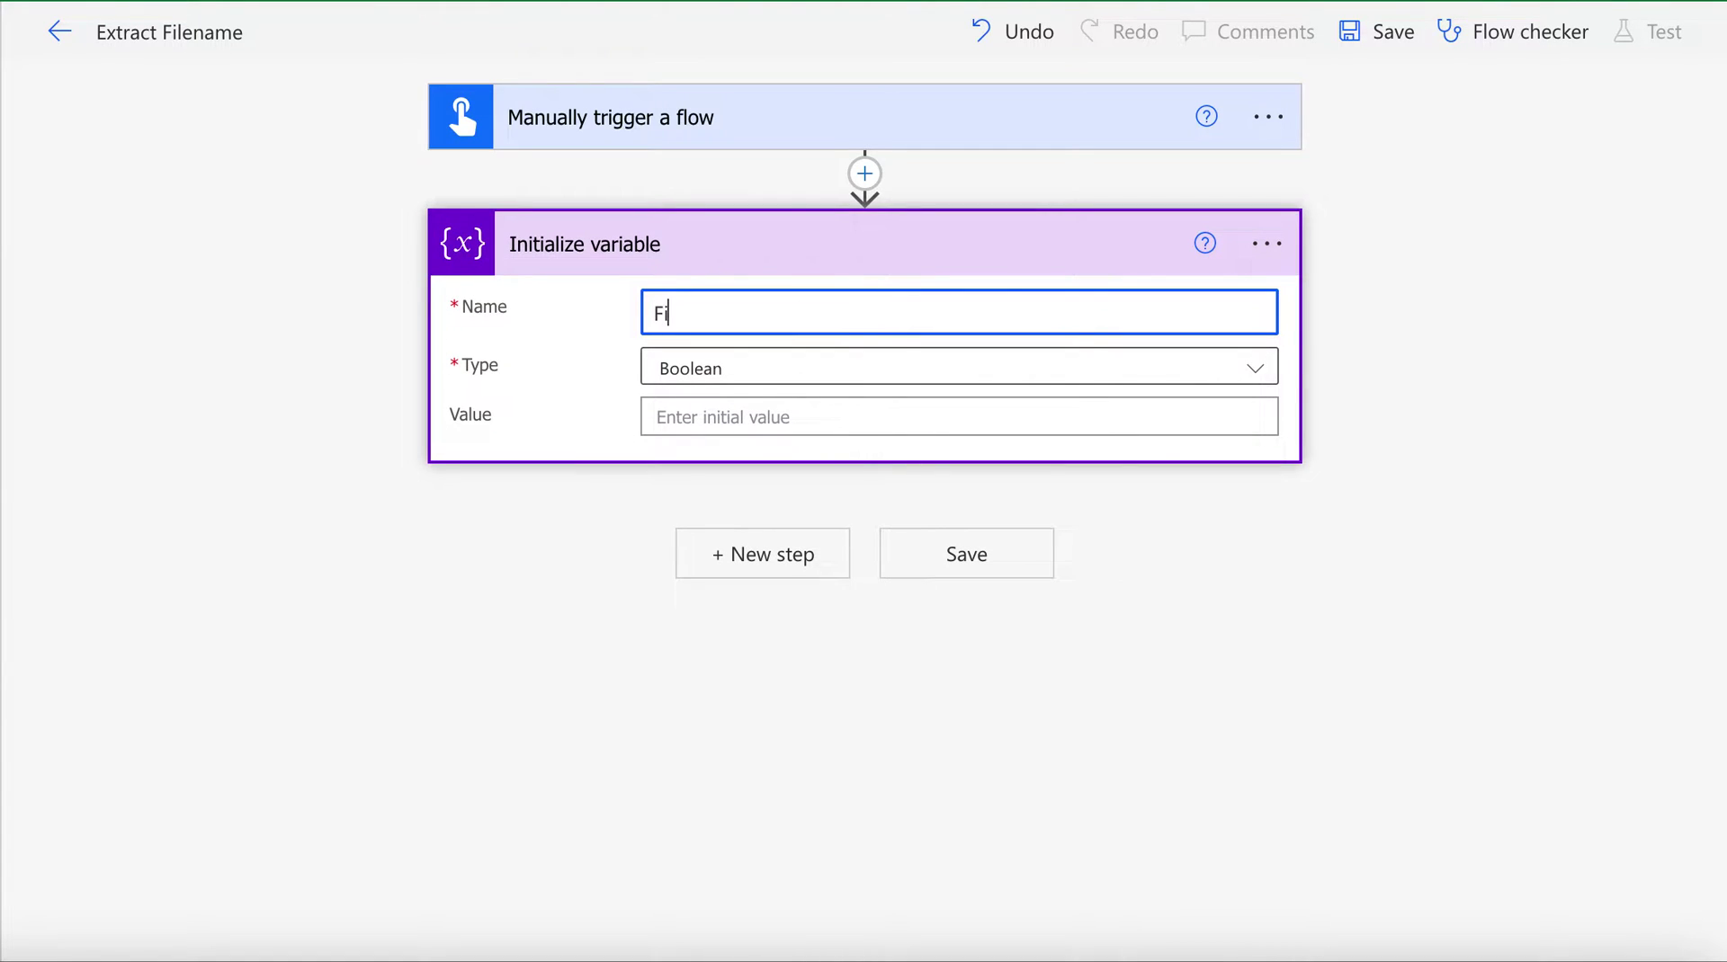
pyautogui.write('lr')
pyautogui.write('namr')
pyautogui.press('BackSpace')
pyautogui.write('e')
pyautogui.click(783, 385)
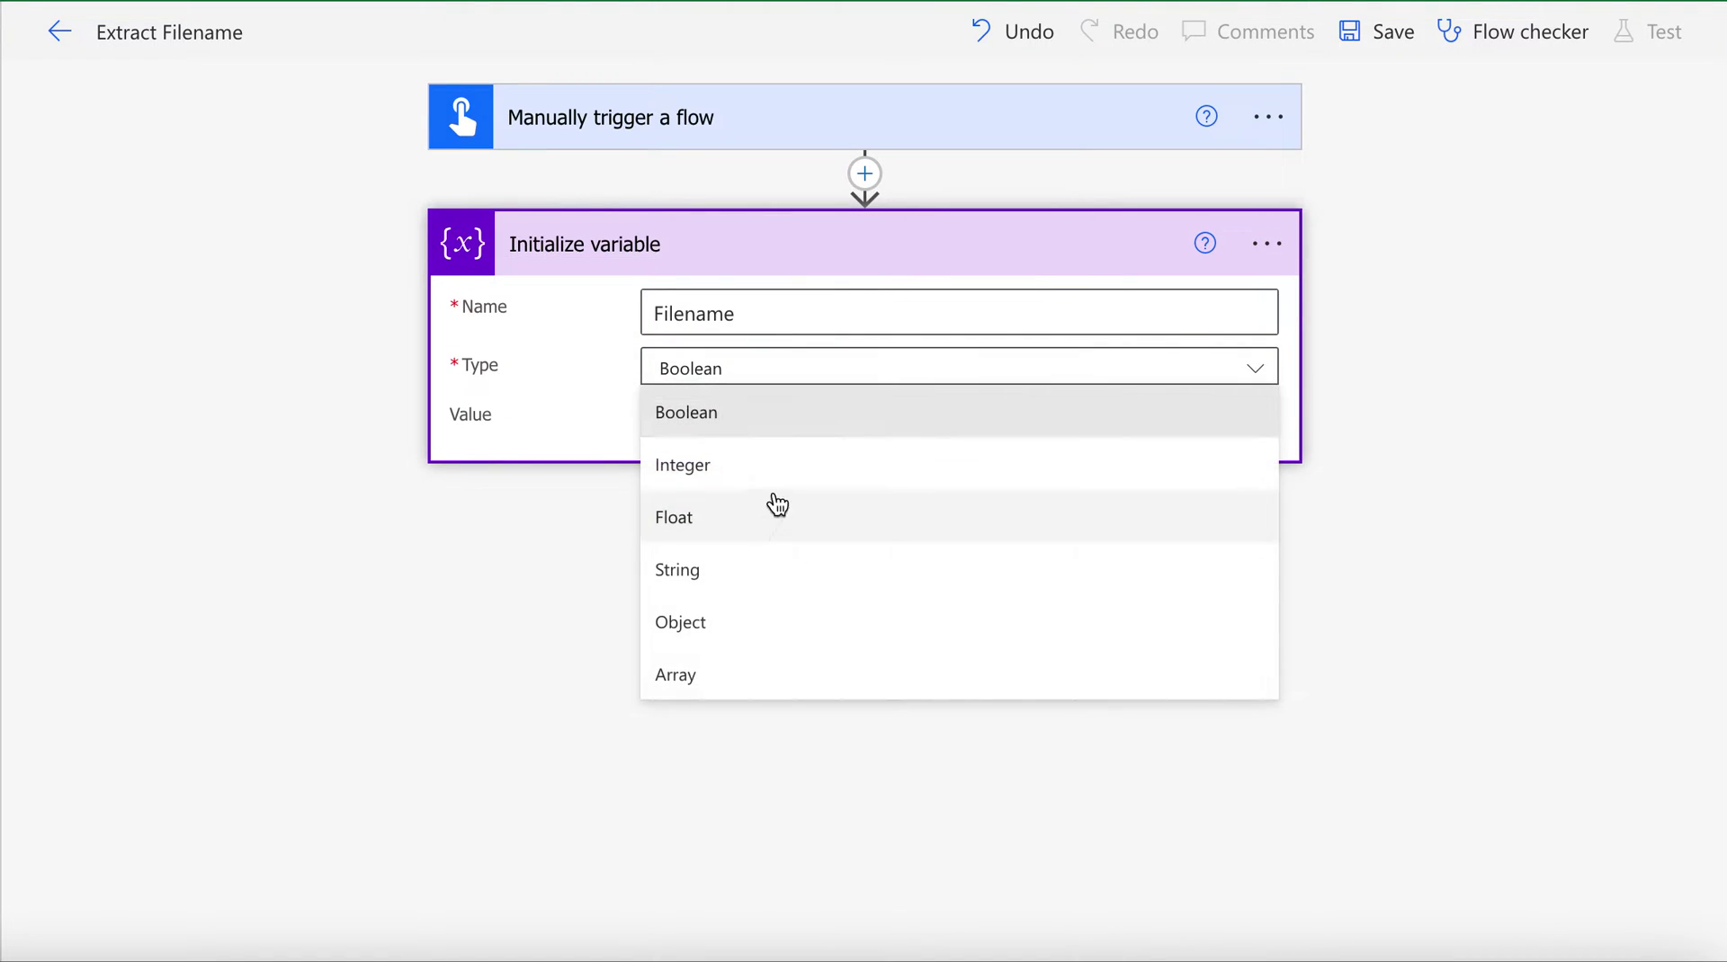
pyautogui.click(752, 572)
# Set the Filename variable's value to 'This is filename 1122.docx'.
pyautogui.click(821, 421)
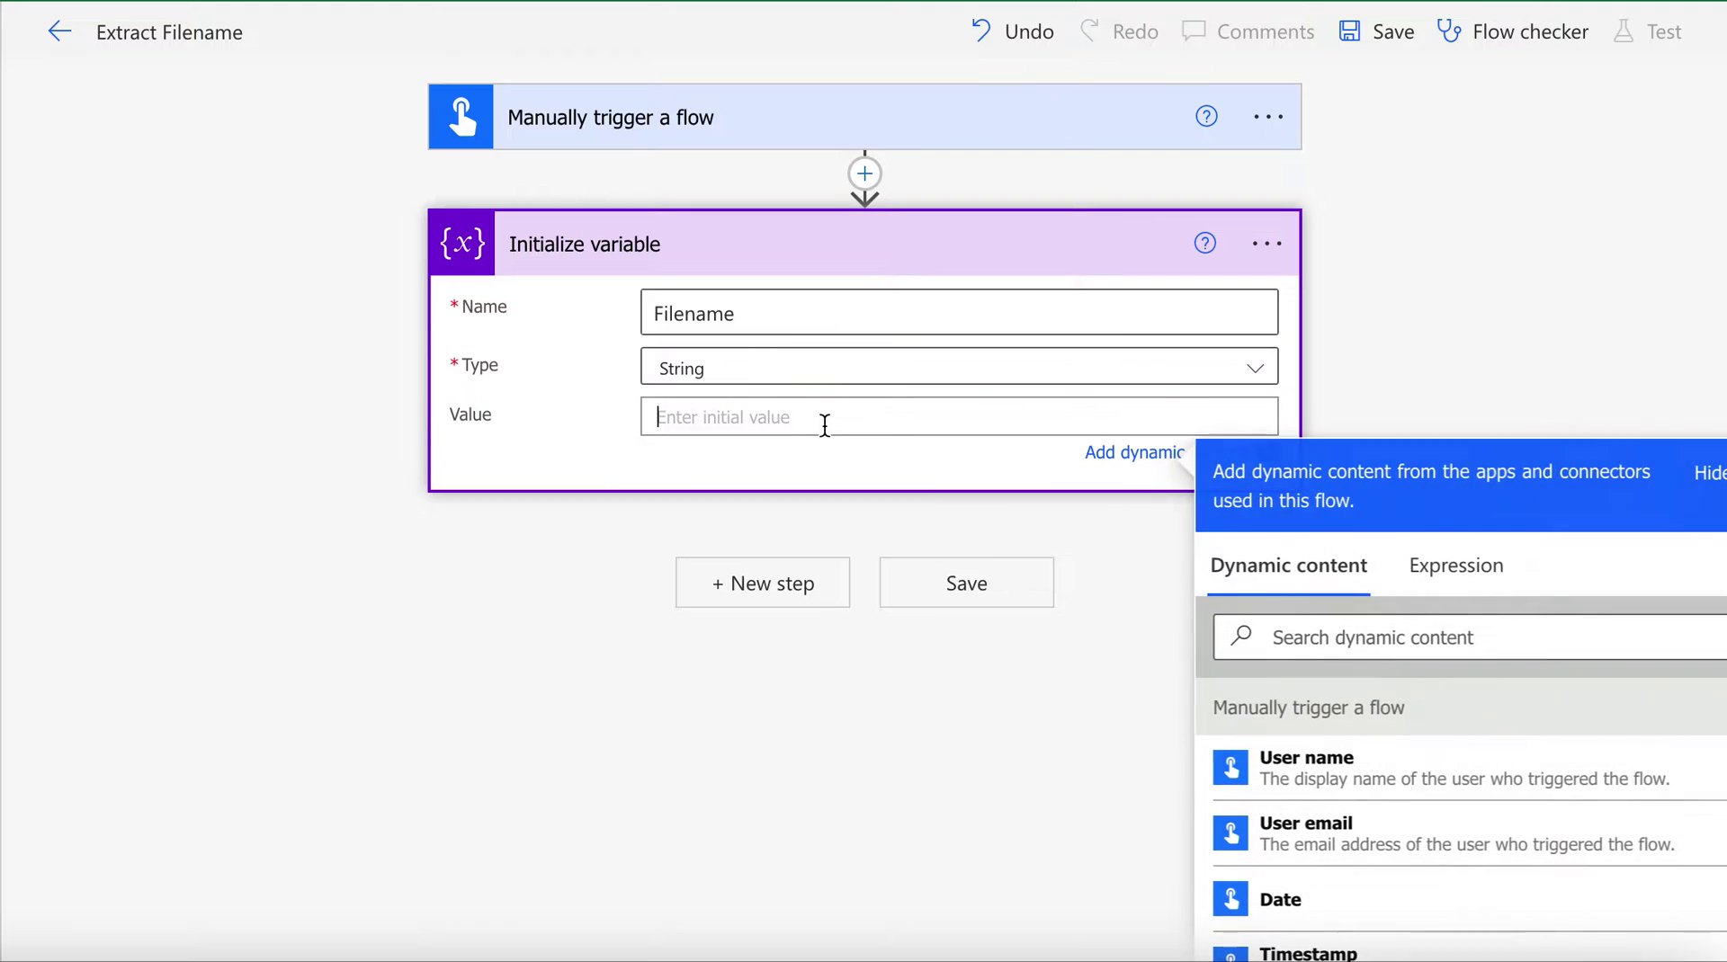
pyautogui.write('This ')
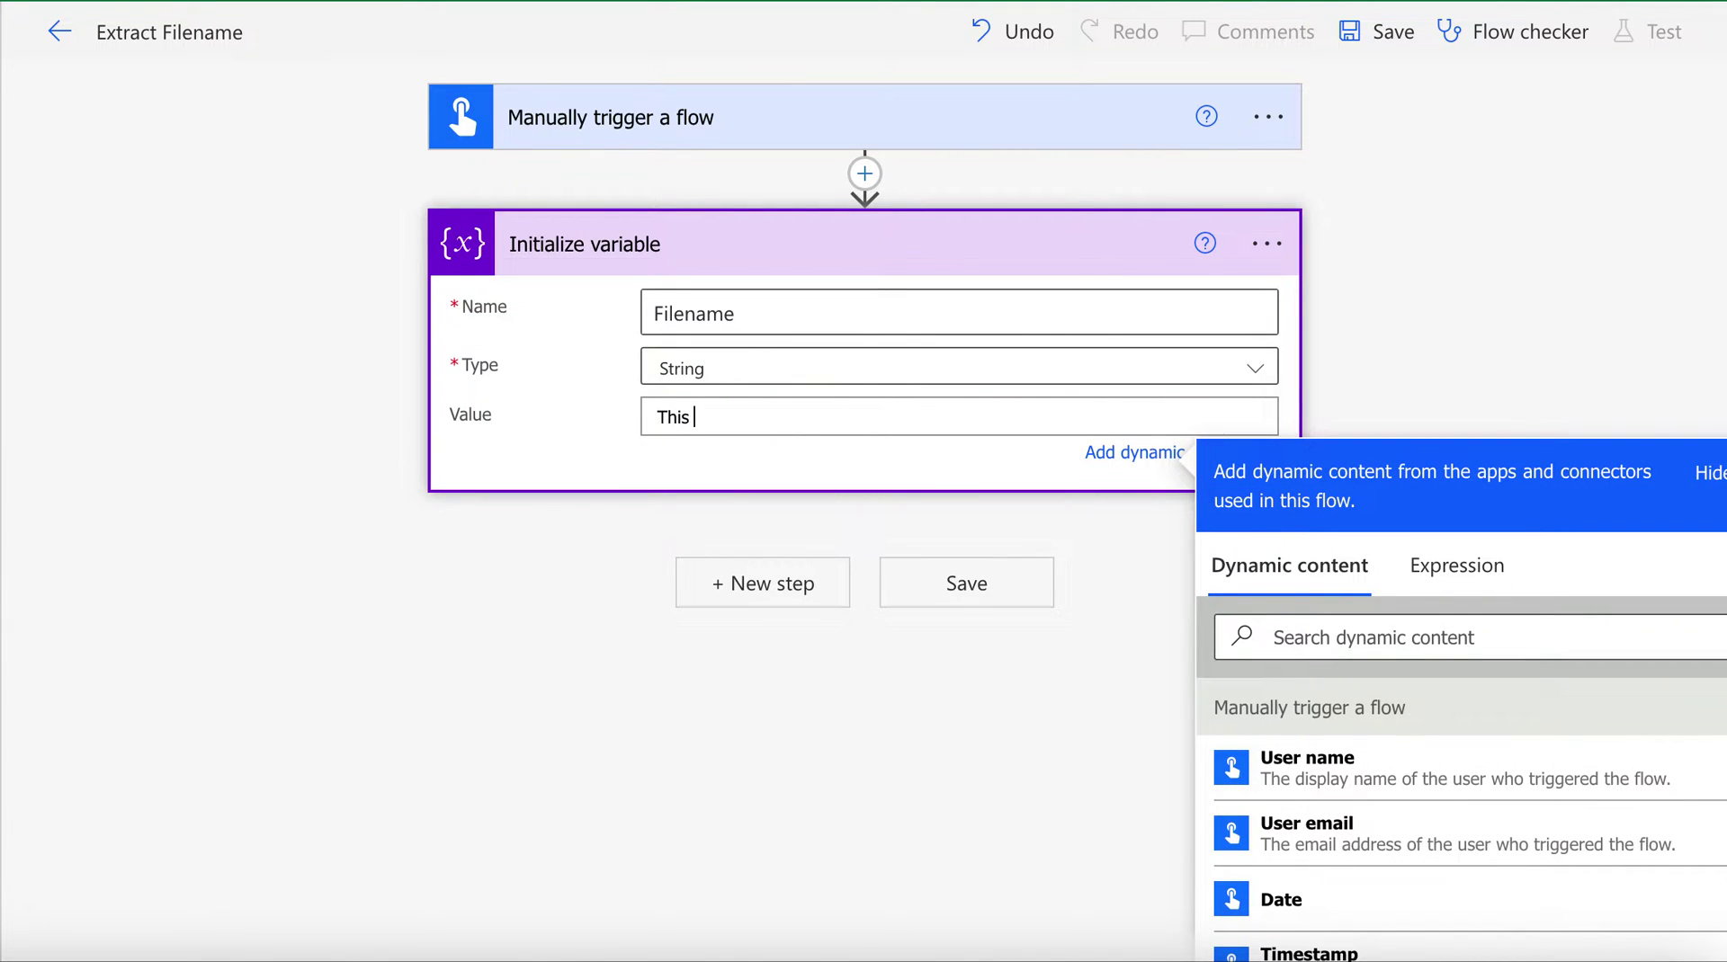
pyautogui.write('is filenam')
pyautogui.write('e 11')
pyautogui.write('22.d')
pyautogui.write('o')
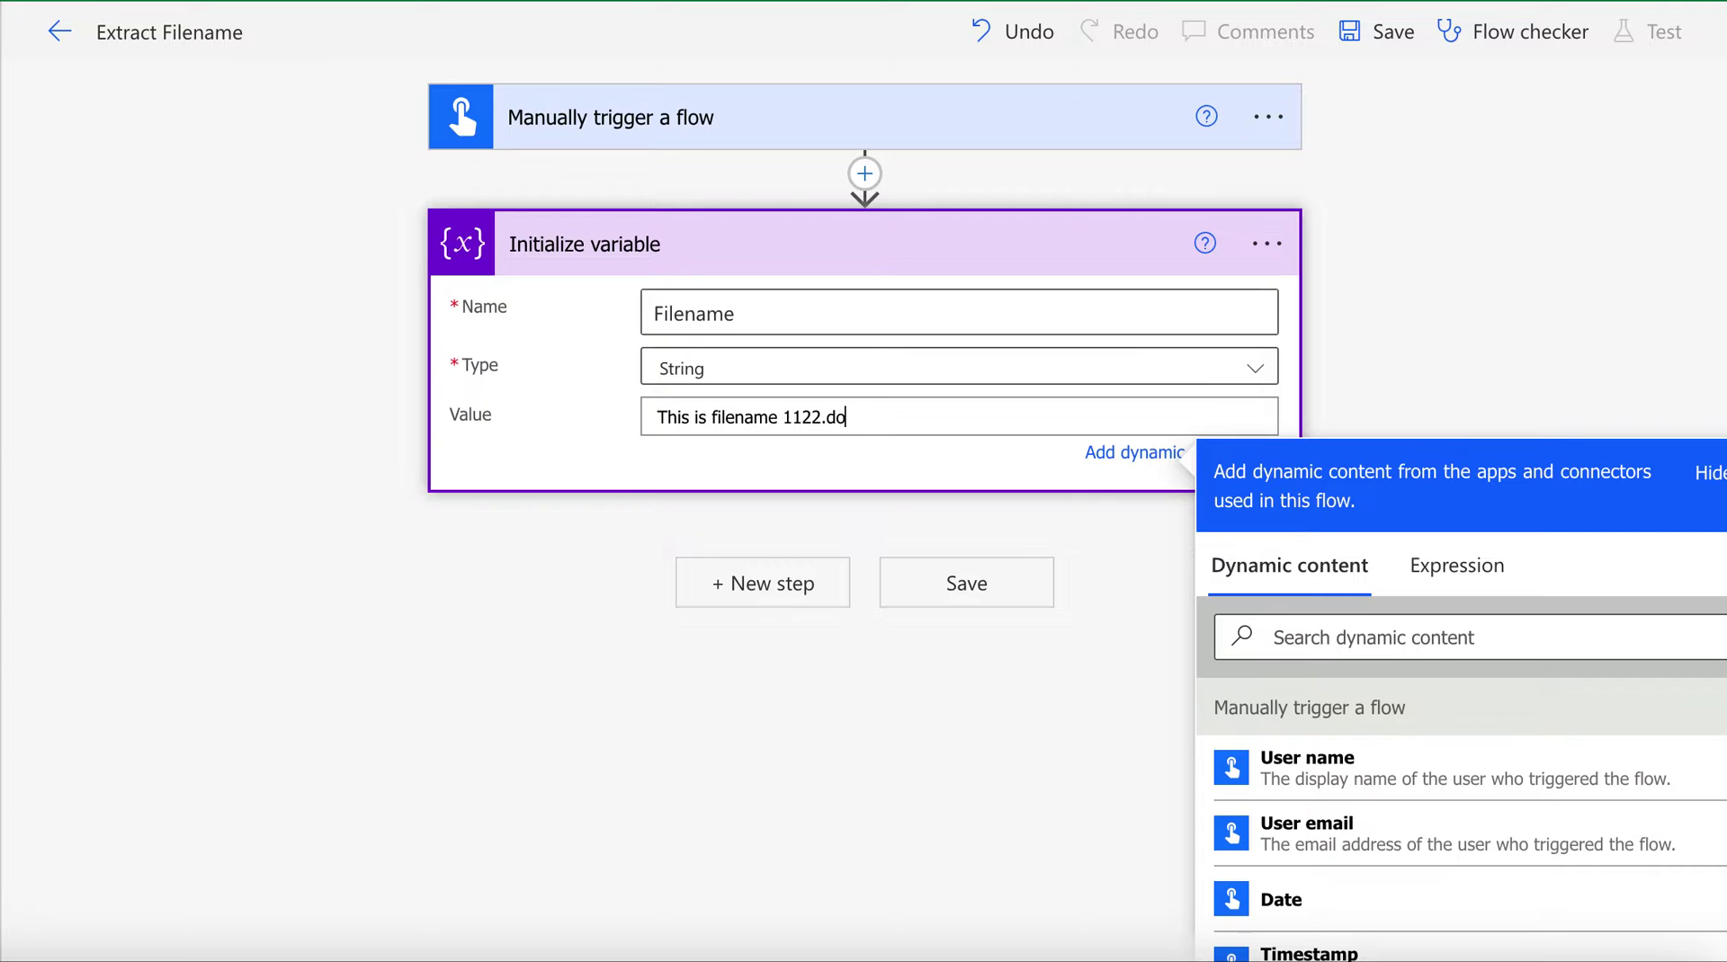
pyautogui.write('ccx')
pyautogui.click(538, 633)
pyautogui.tripleClick(764, 414)
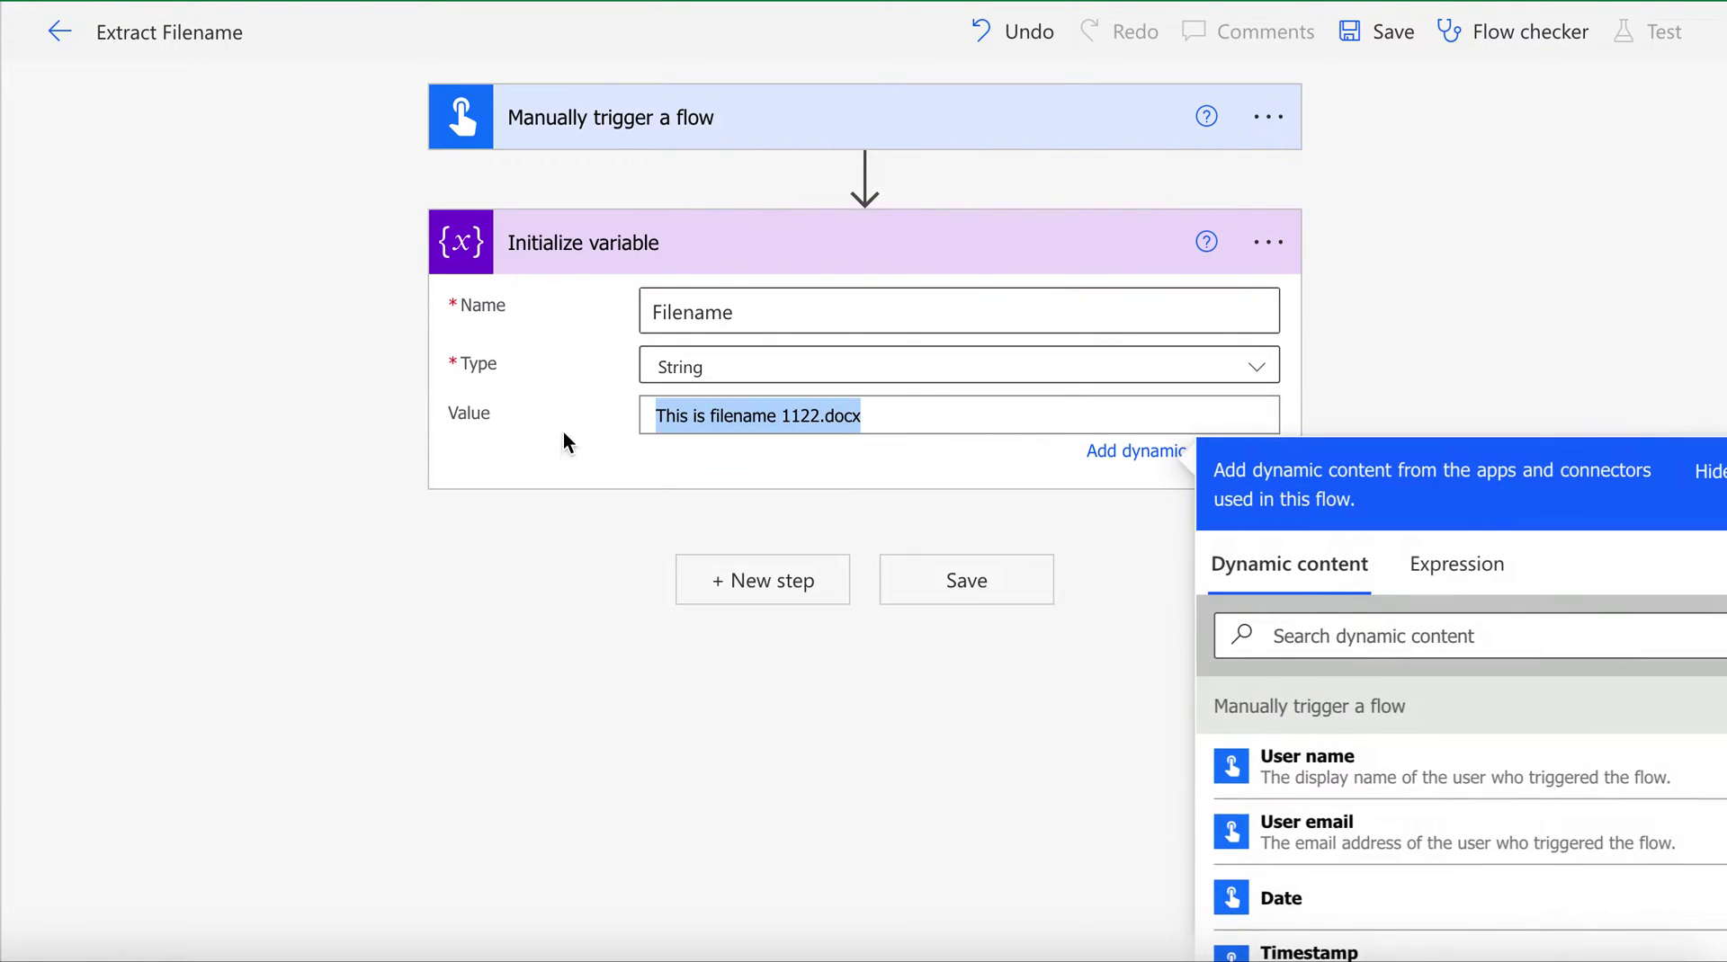
pyautogui.click(563, 435)
pyautogui.moveTo(819, 416); pyautogui.dragTo(513, 427)
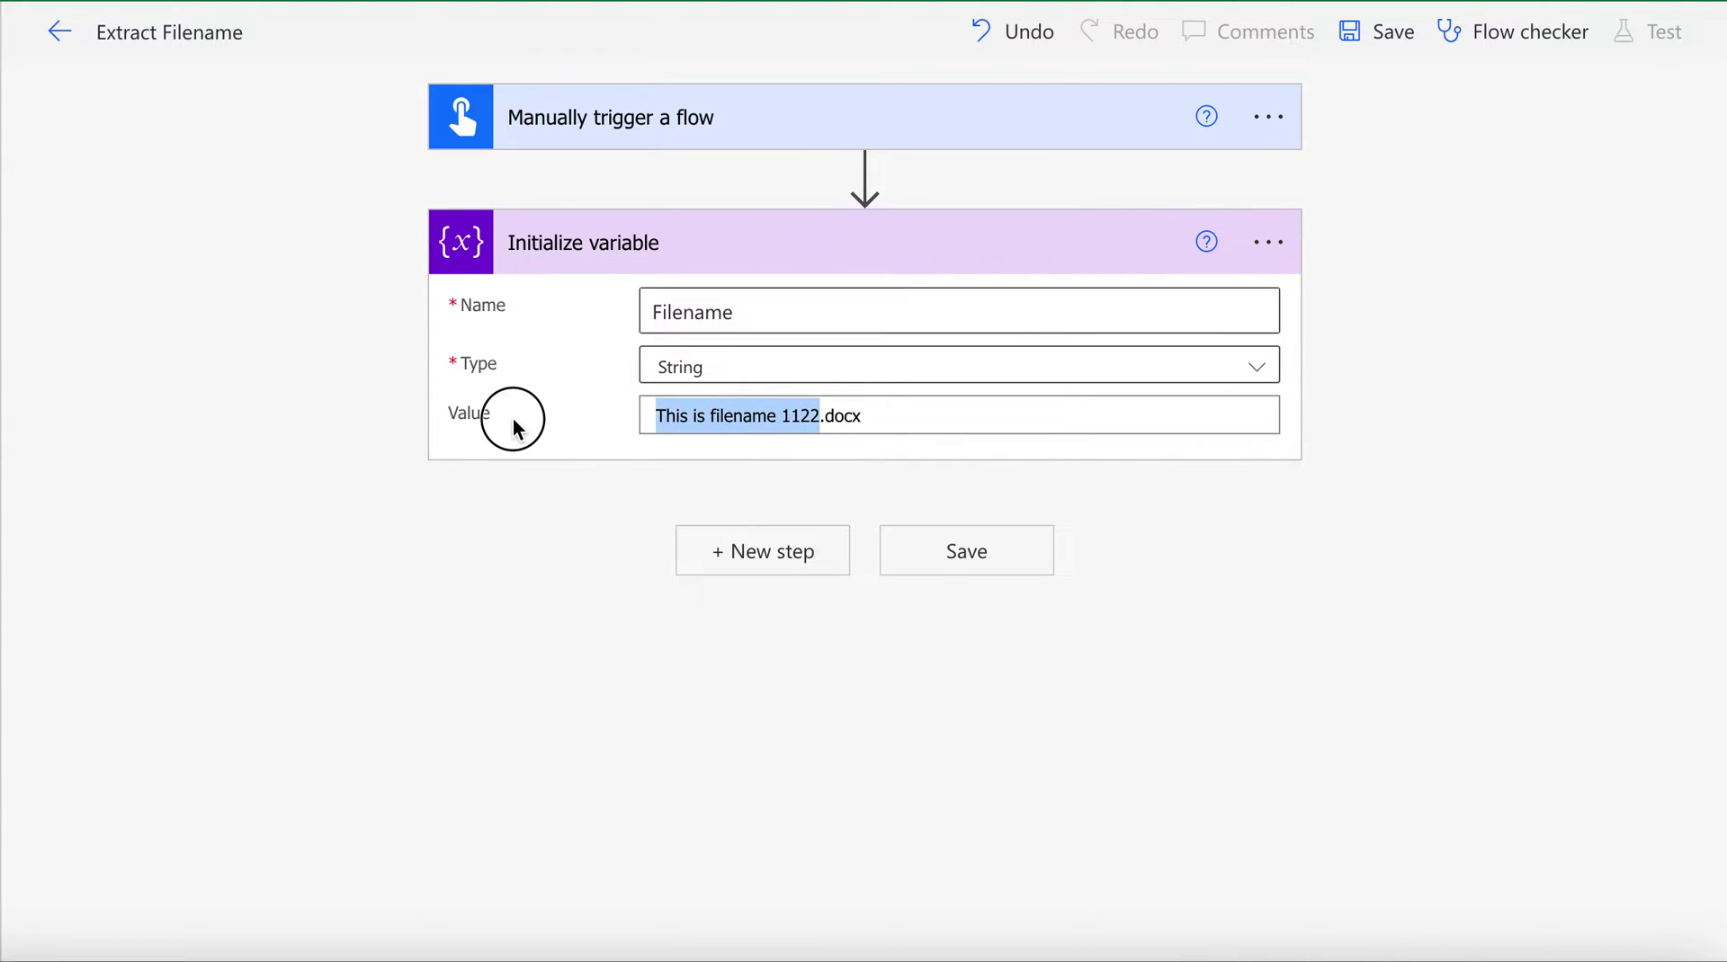
pyautogui.click(514, 622)
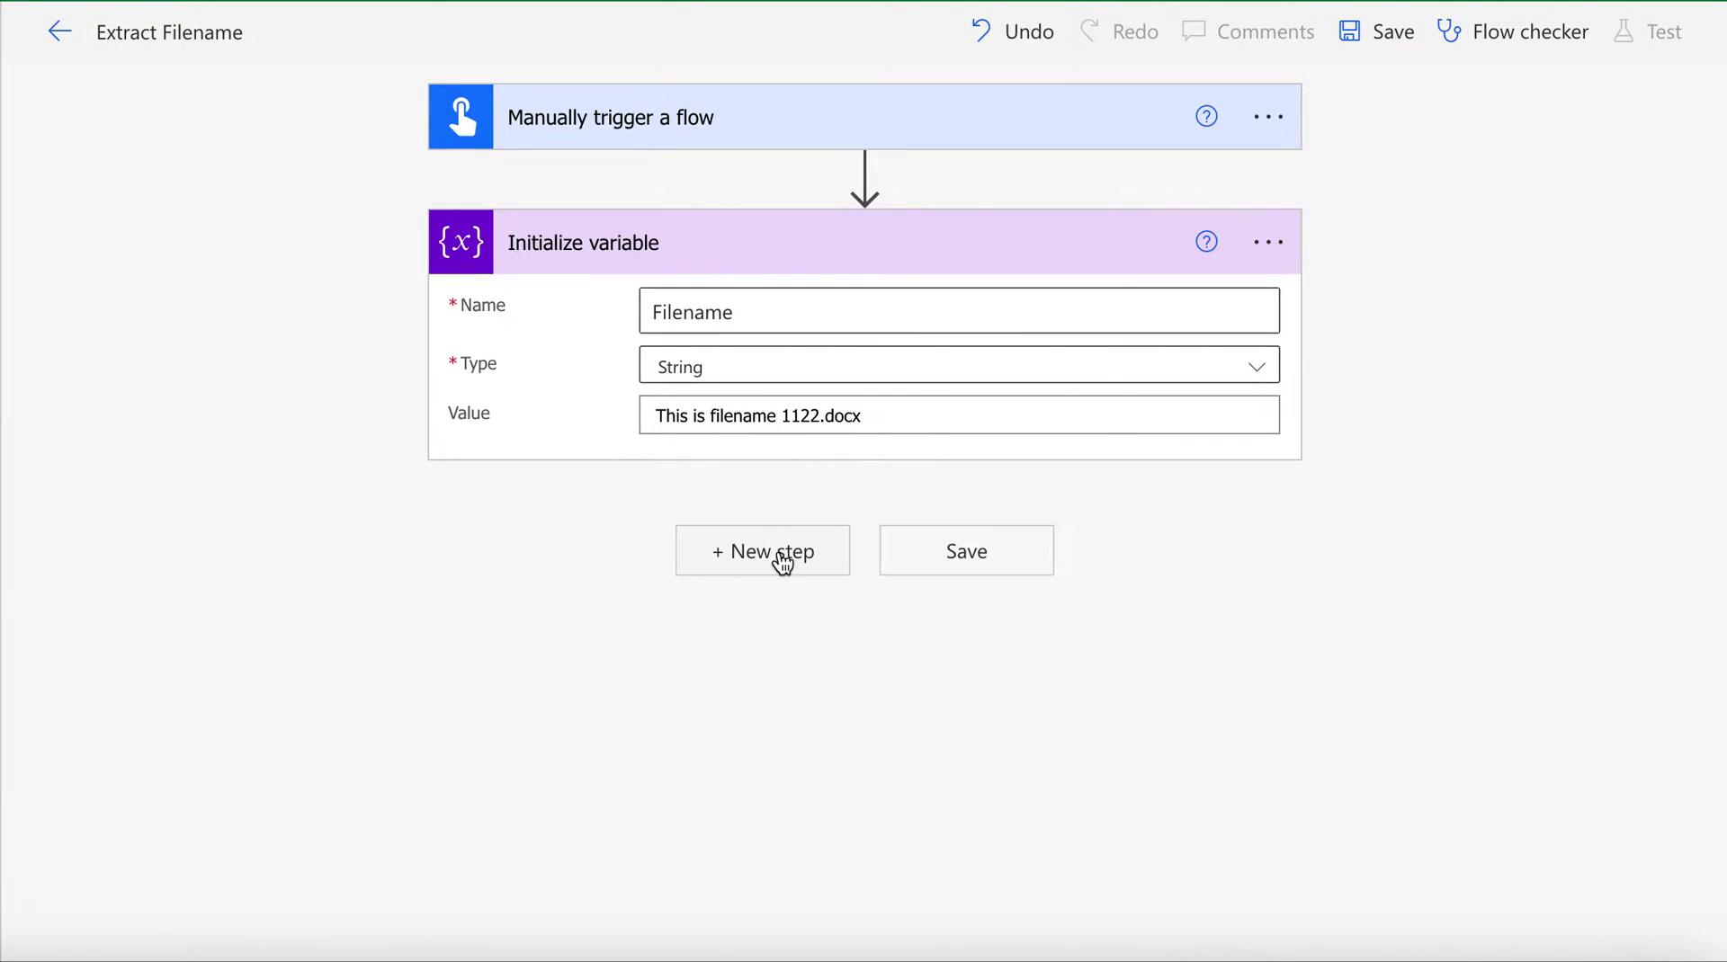
pyautogui.moveTo(891, 410); pyautogui.dragTo(656, 415)
pyautogui.click(900, 412)
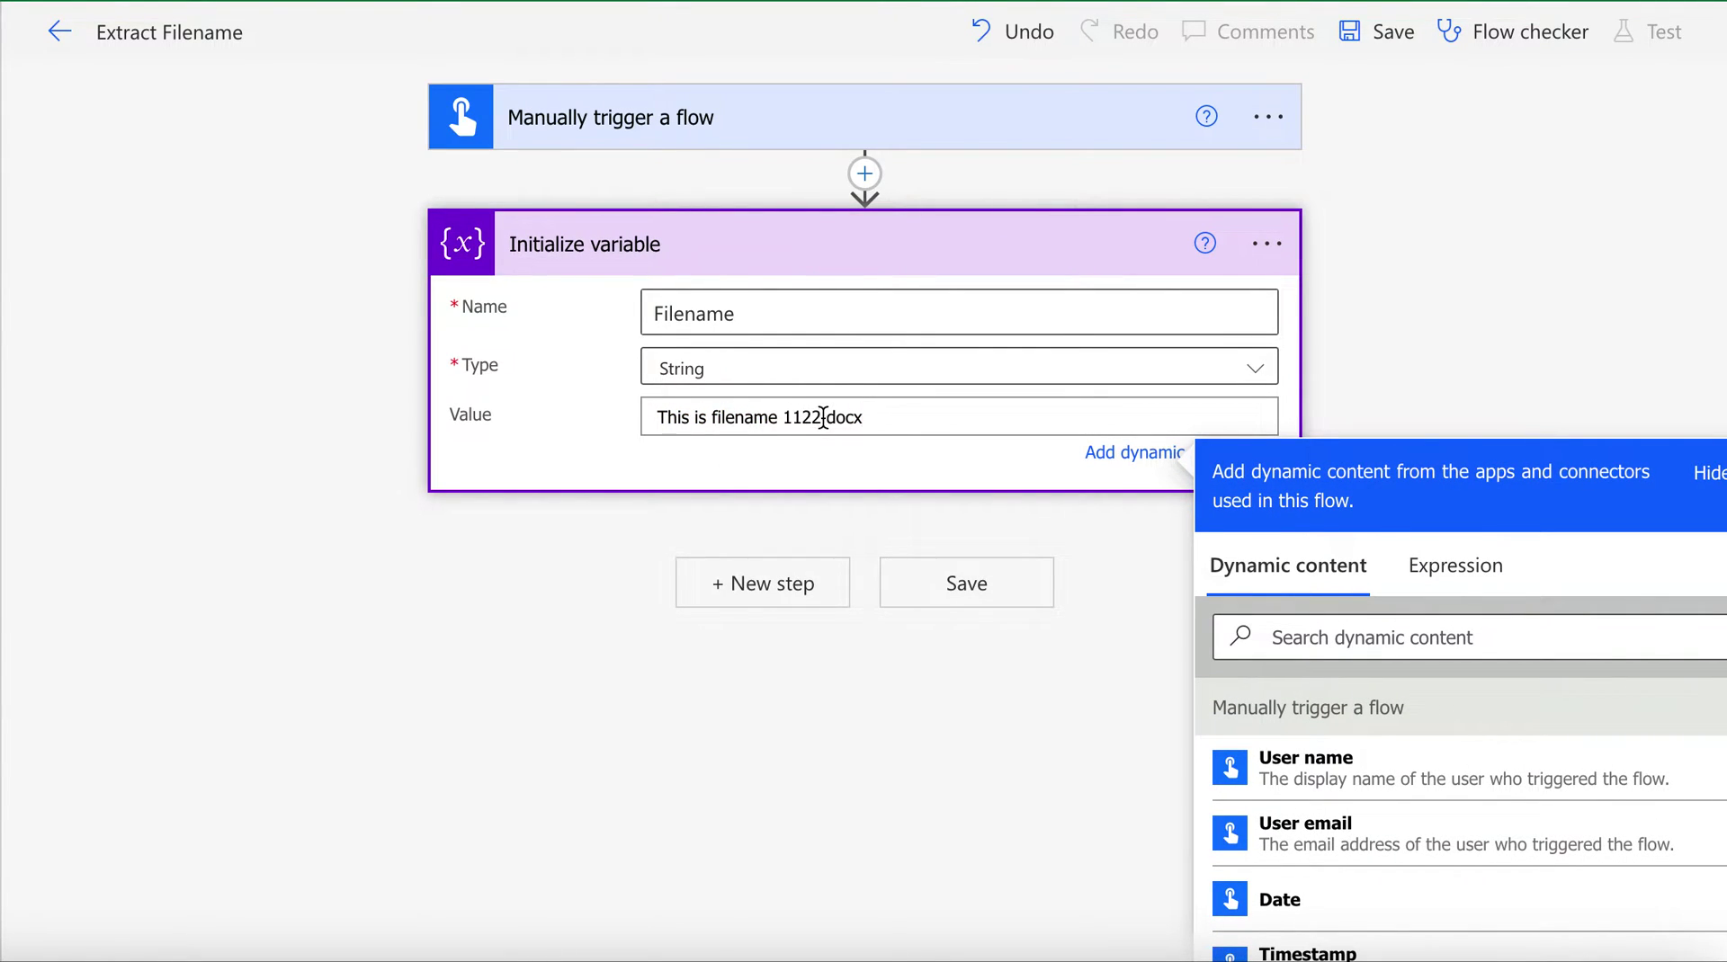
pyautogui.click(823, 416)
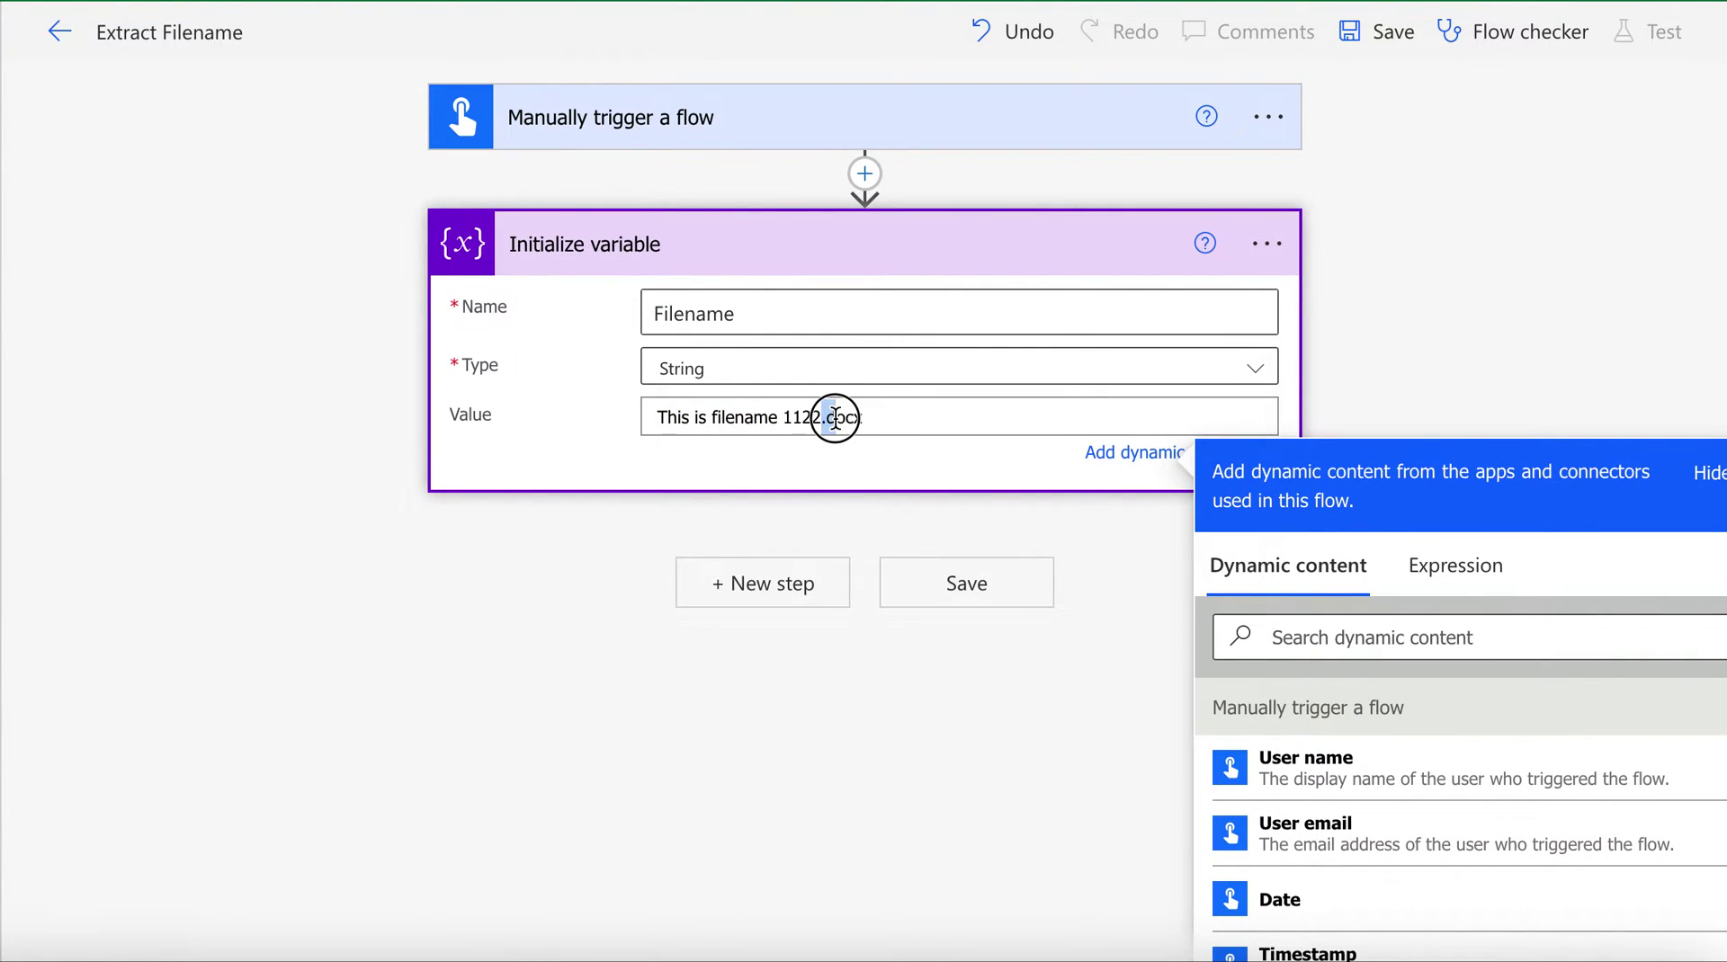
pyautogui.click(772, 582)
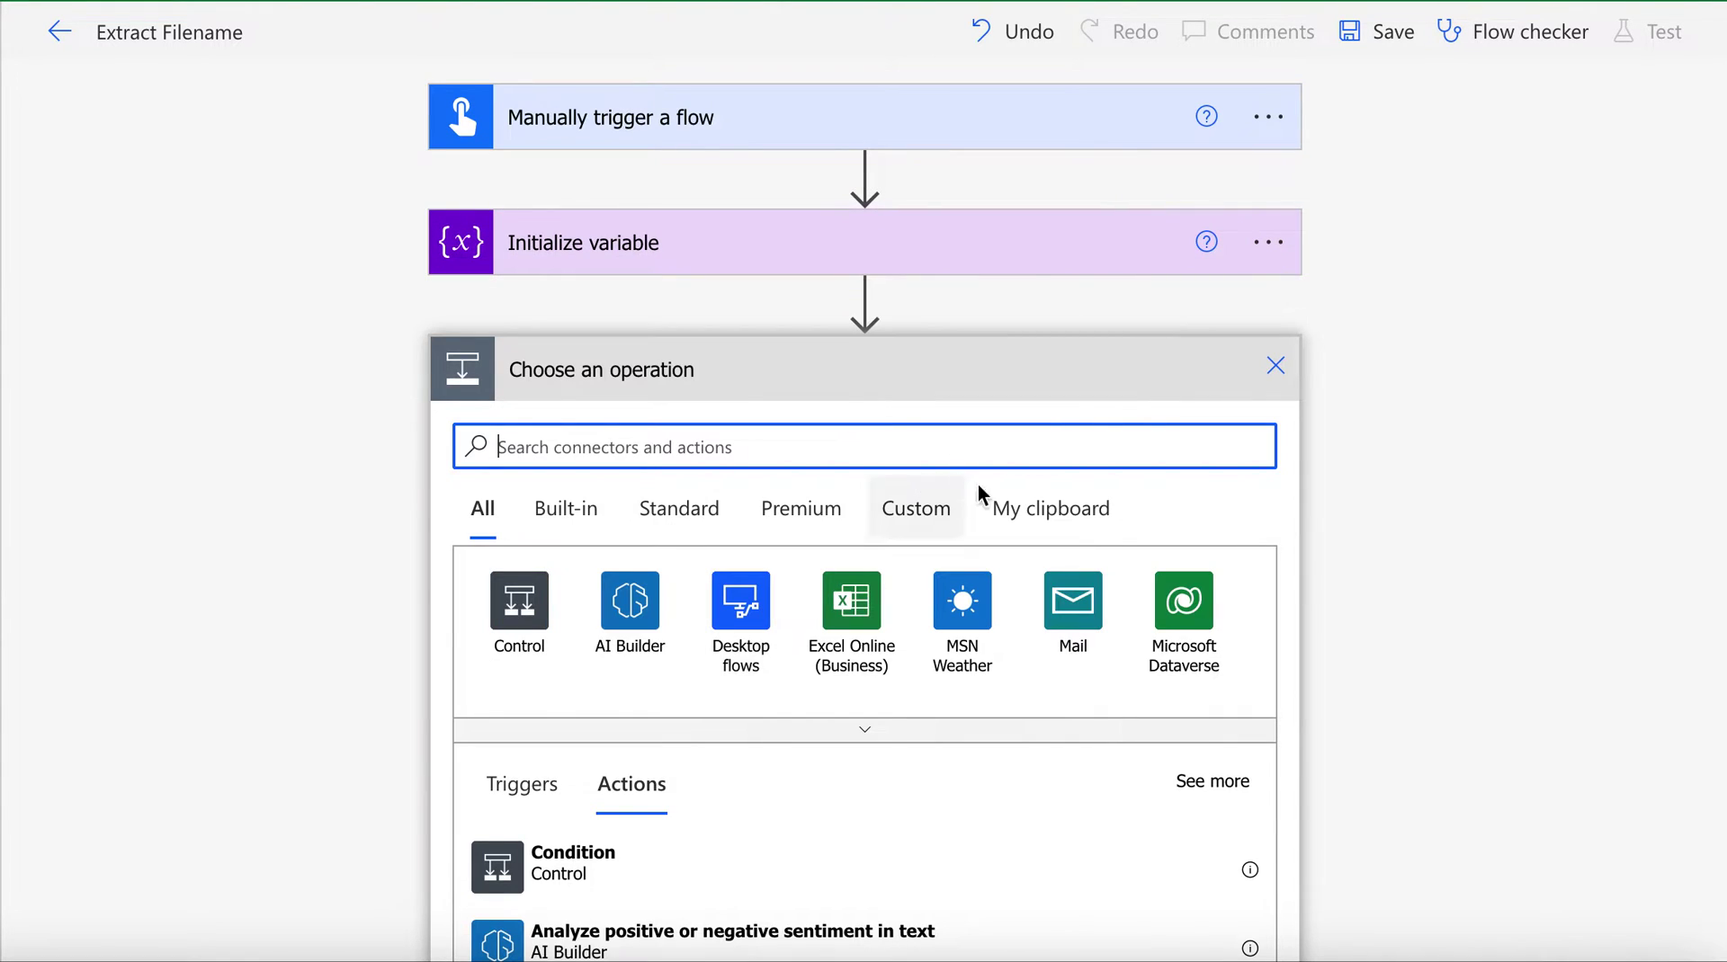
# Add a Compose action and open the expression editor for its Inputs.
pyautogui.write('comp')
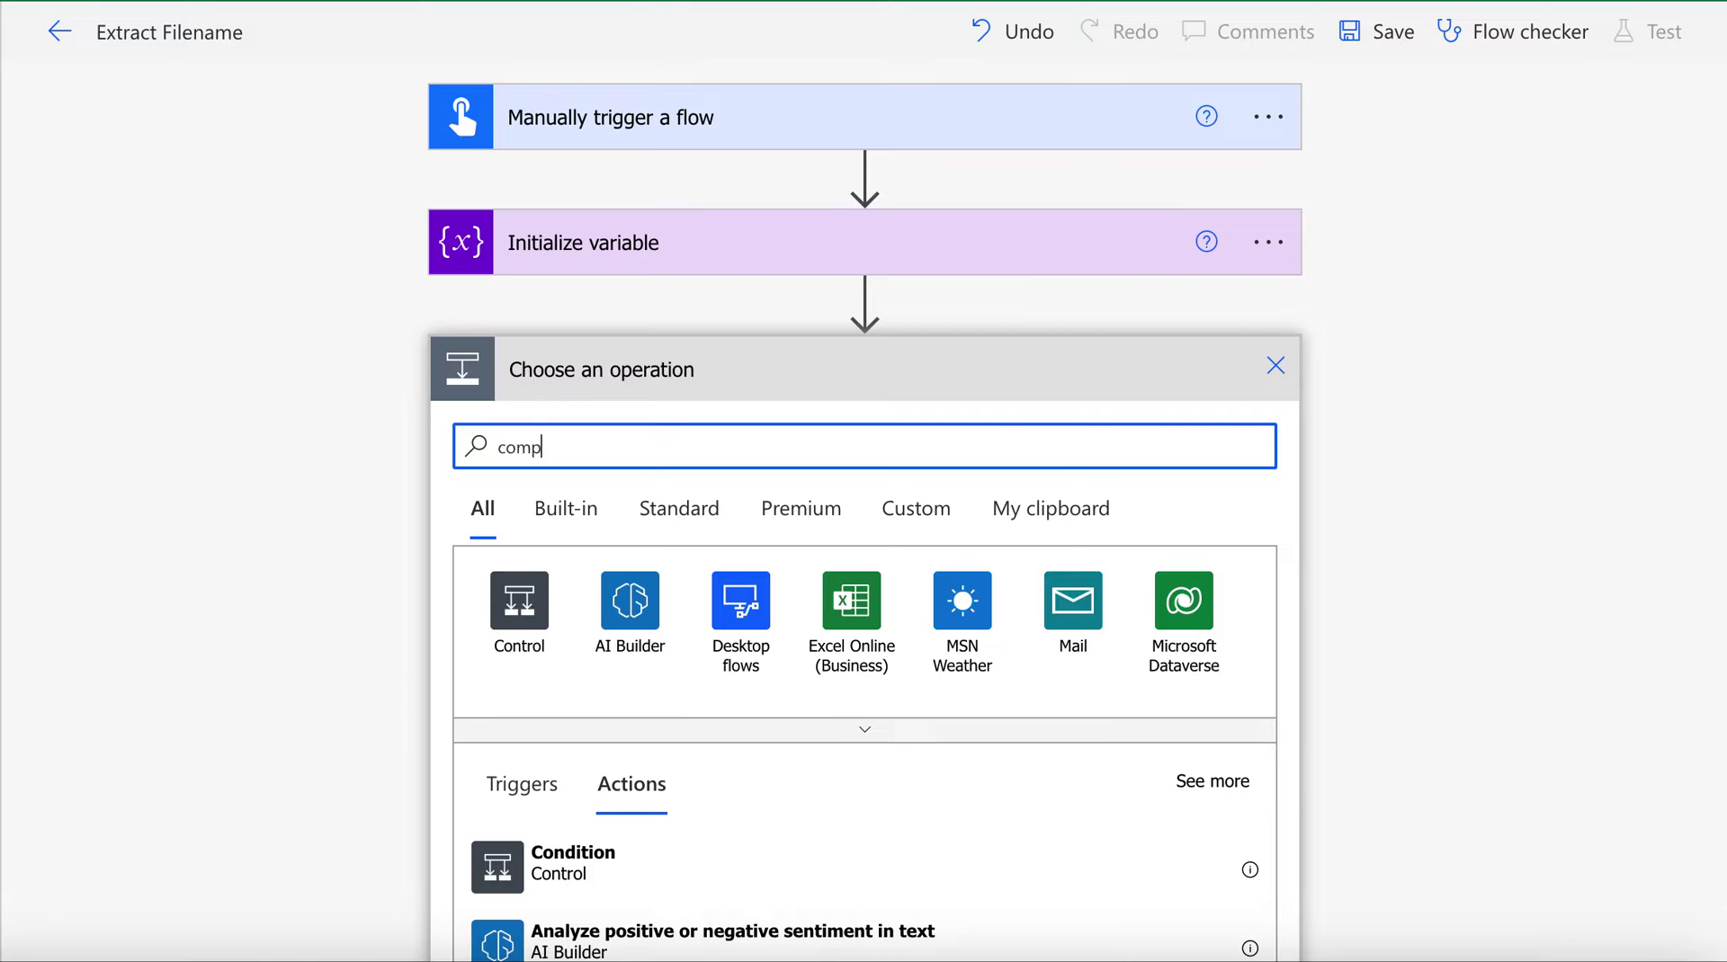
pyautogui.write('ose')
pyautogui.click(600, 865)
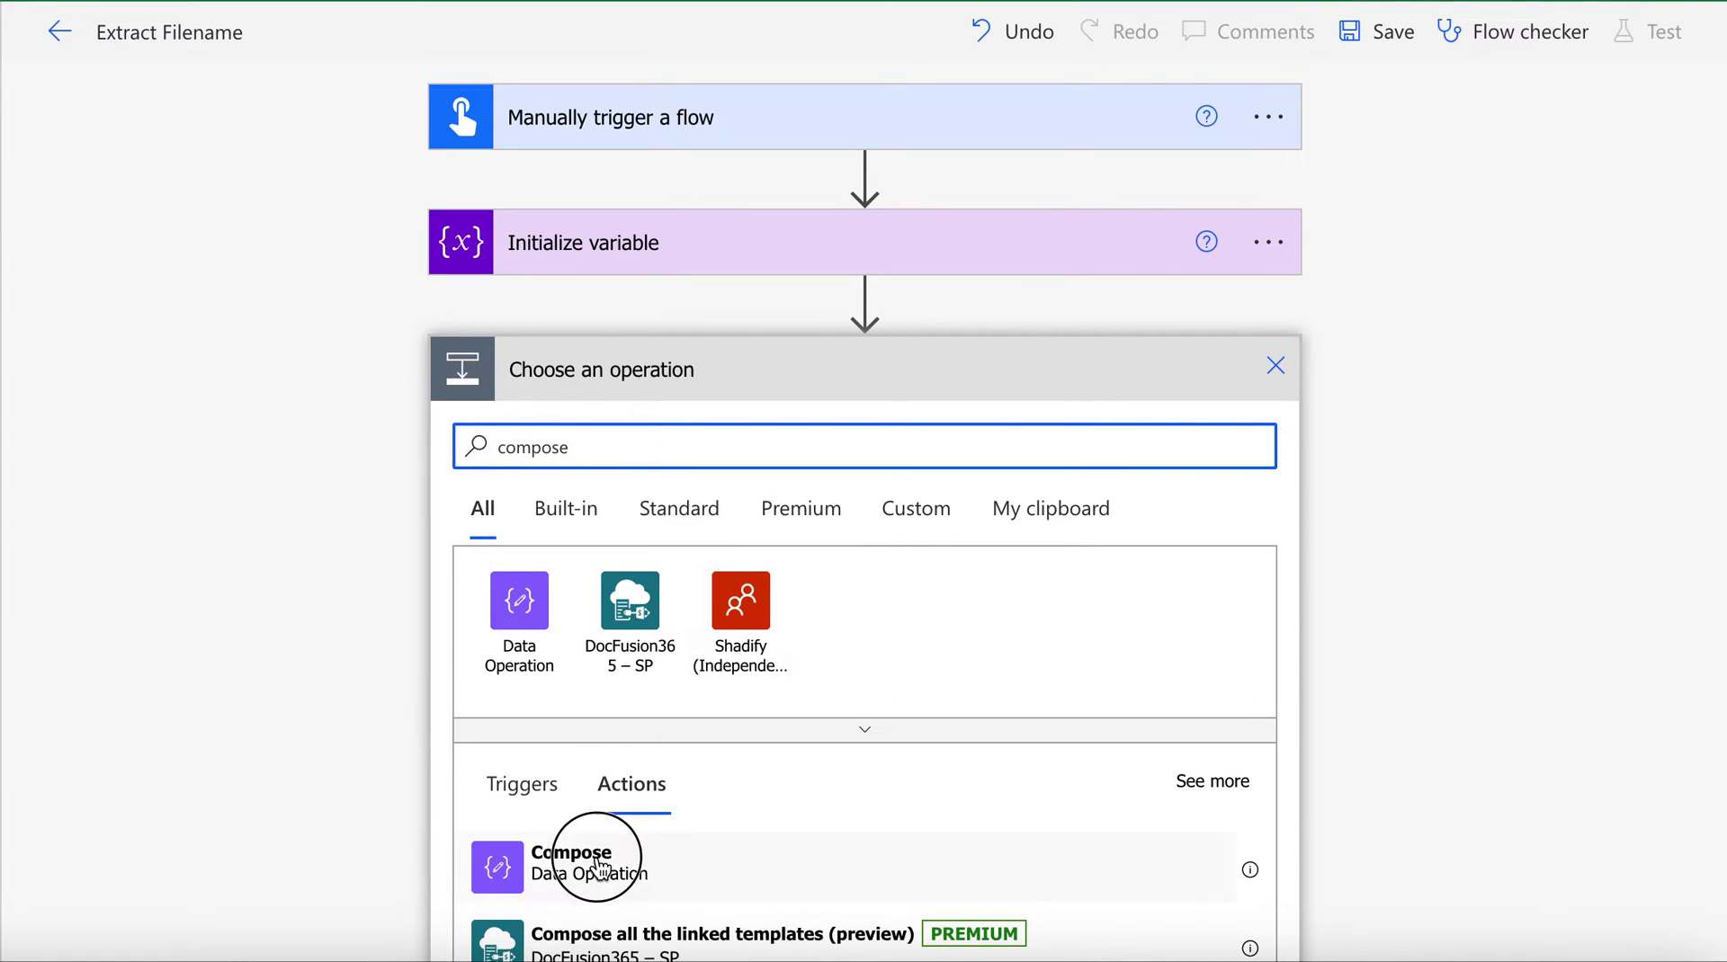
pyautogui.click(883, 431)
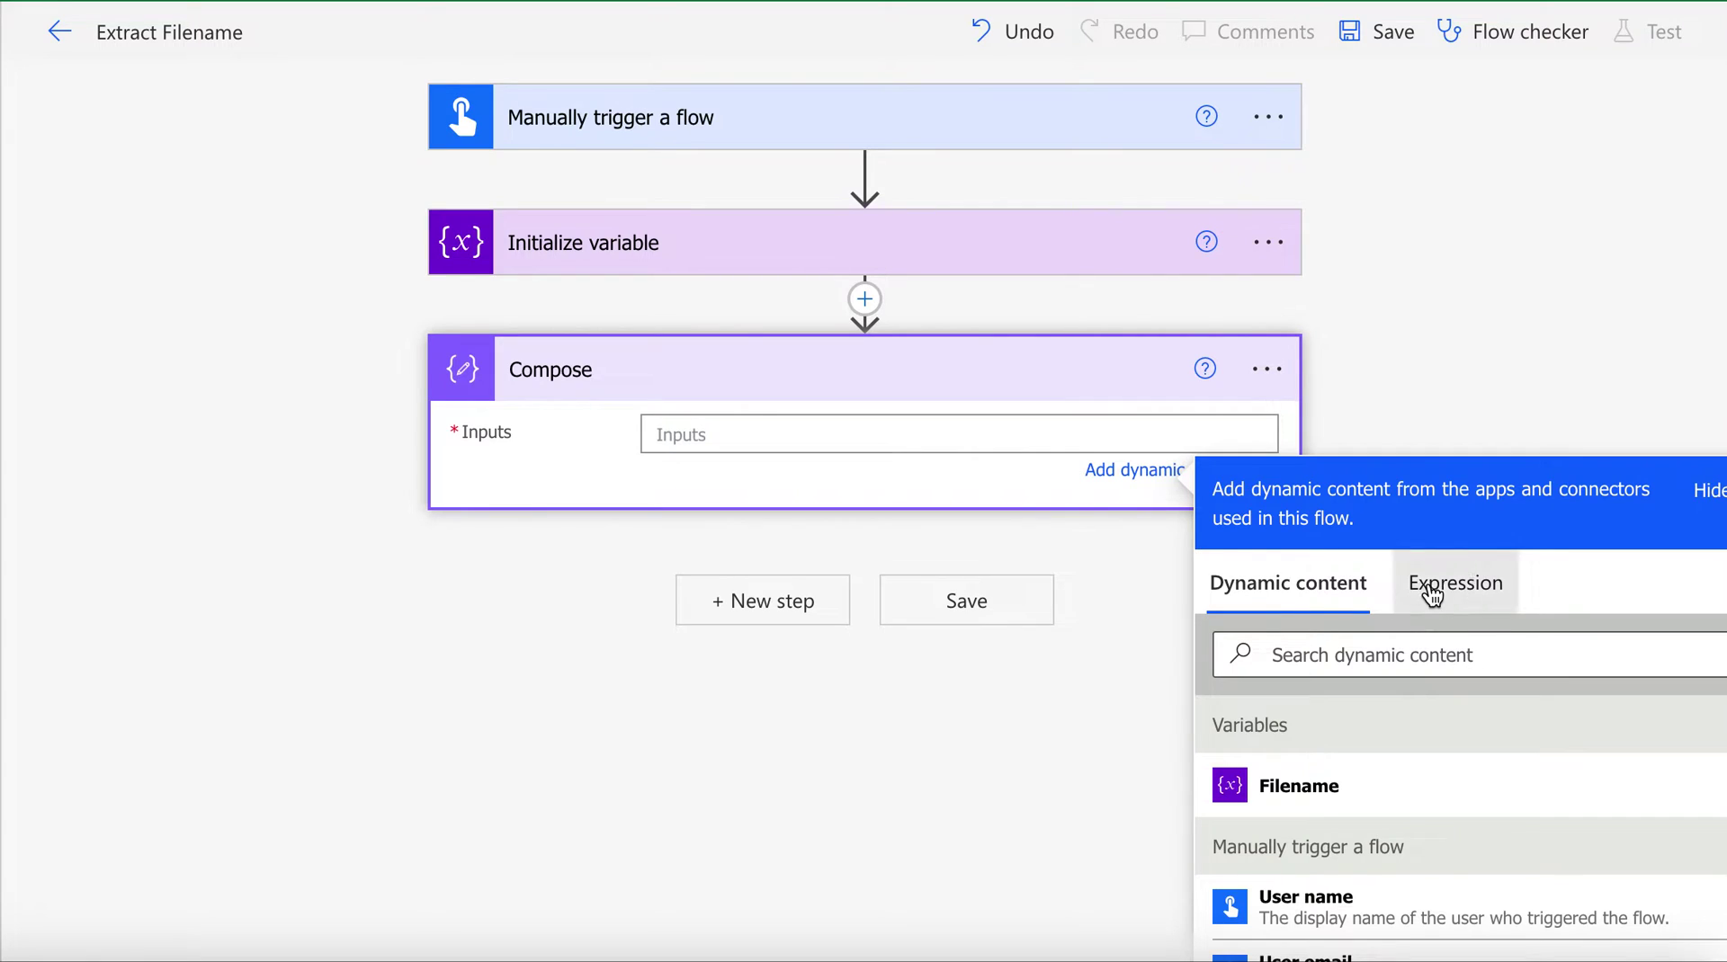
pyautogui.click(1431, 596)
# Enter the expression first(split(variables('Filename'),'.')) in the Expression tab.
pyautogui.click(1318, 686)
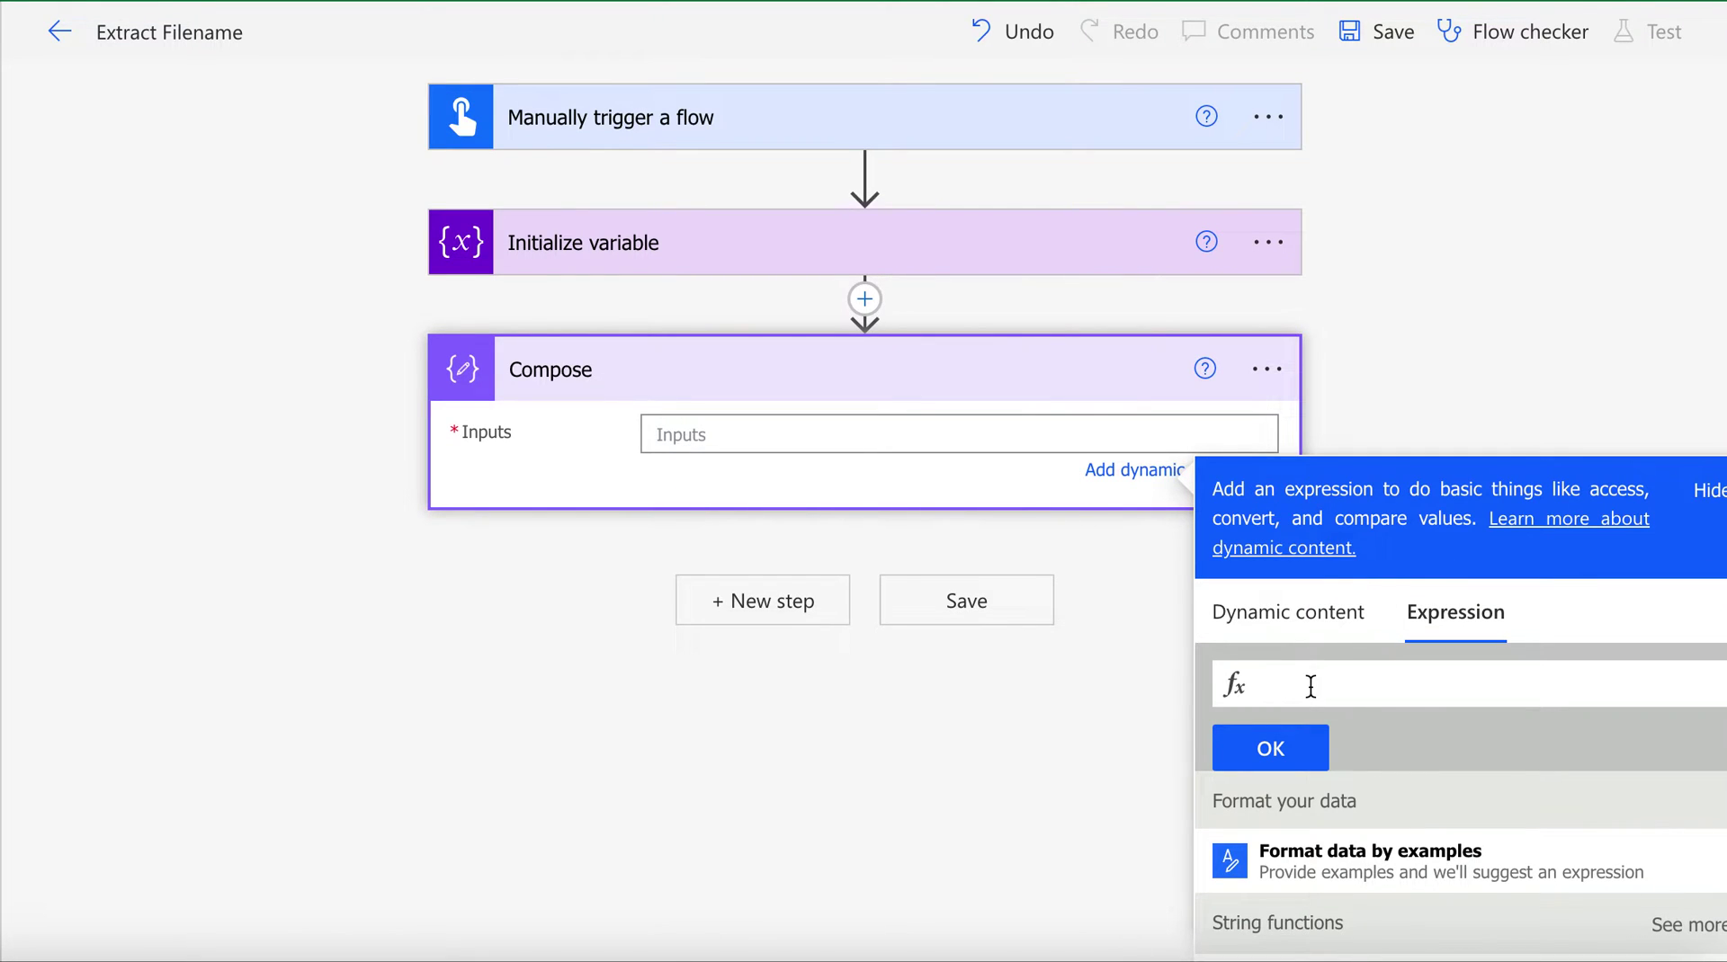
pyautogui.write('fir')
pyautogui.press('Return')
pyautogui.write('(s')
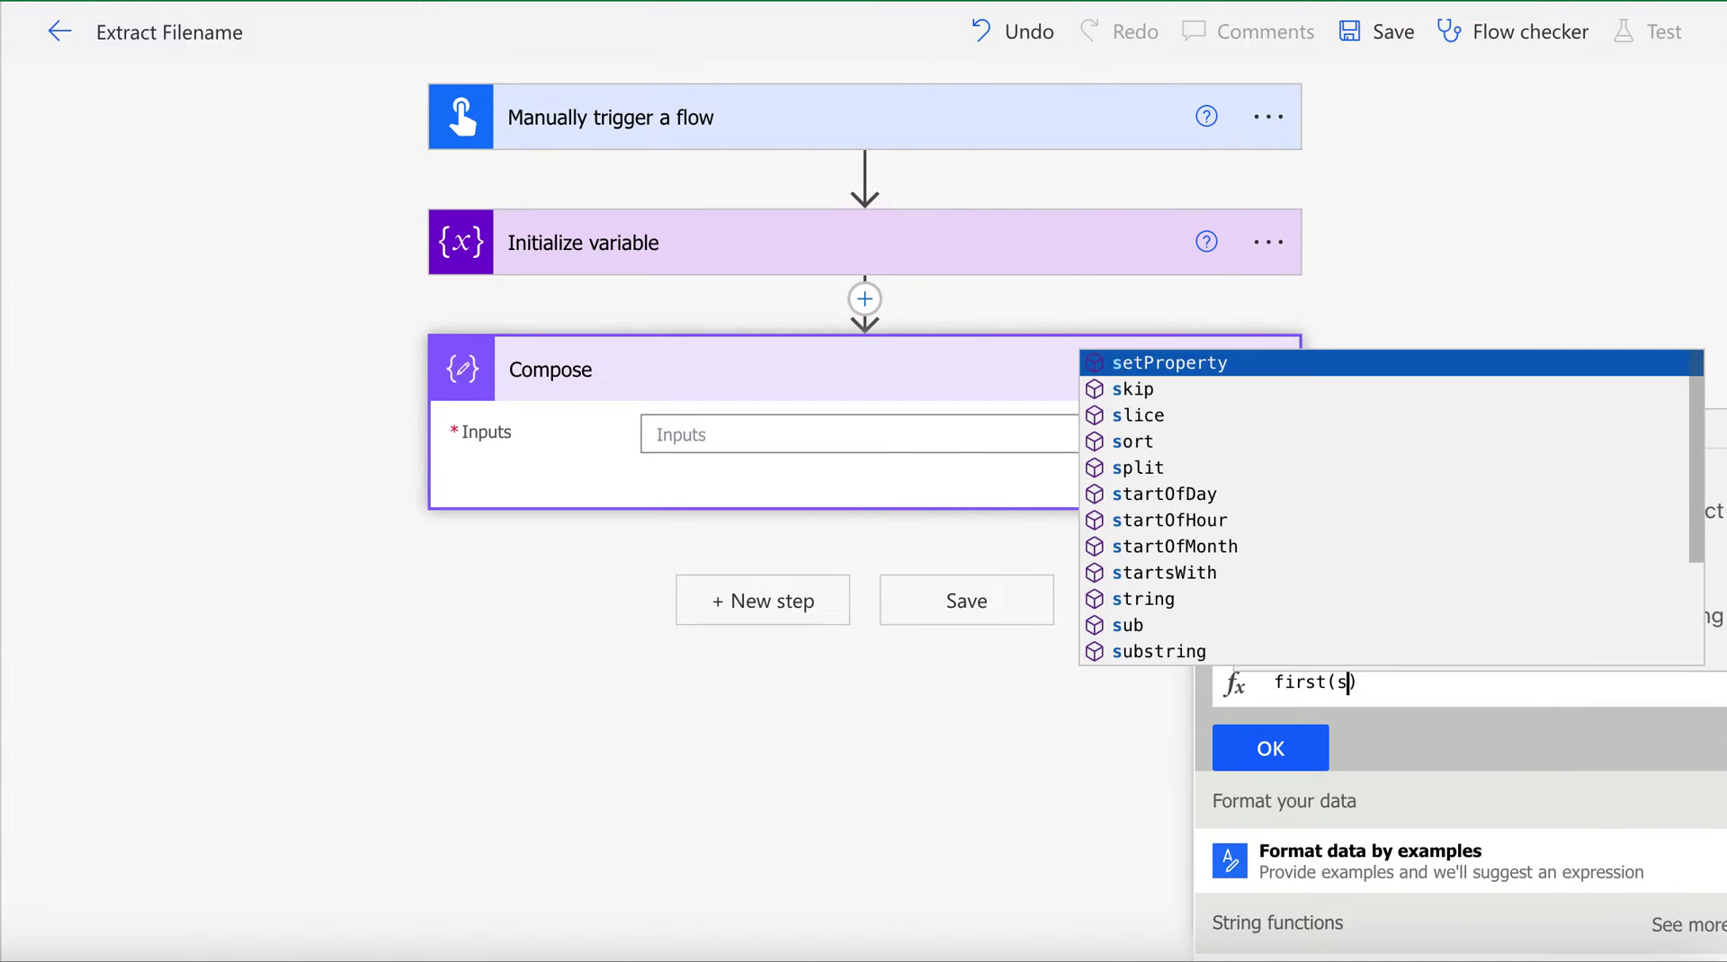
pyautogui.write('pl')
pyautogui.press('Return')
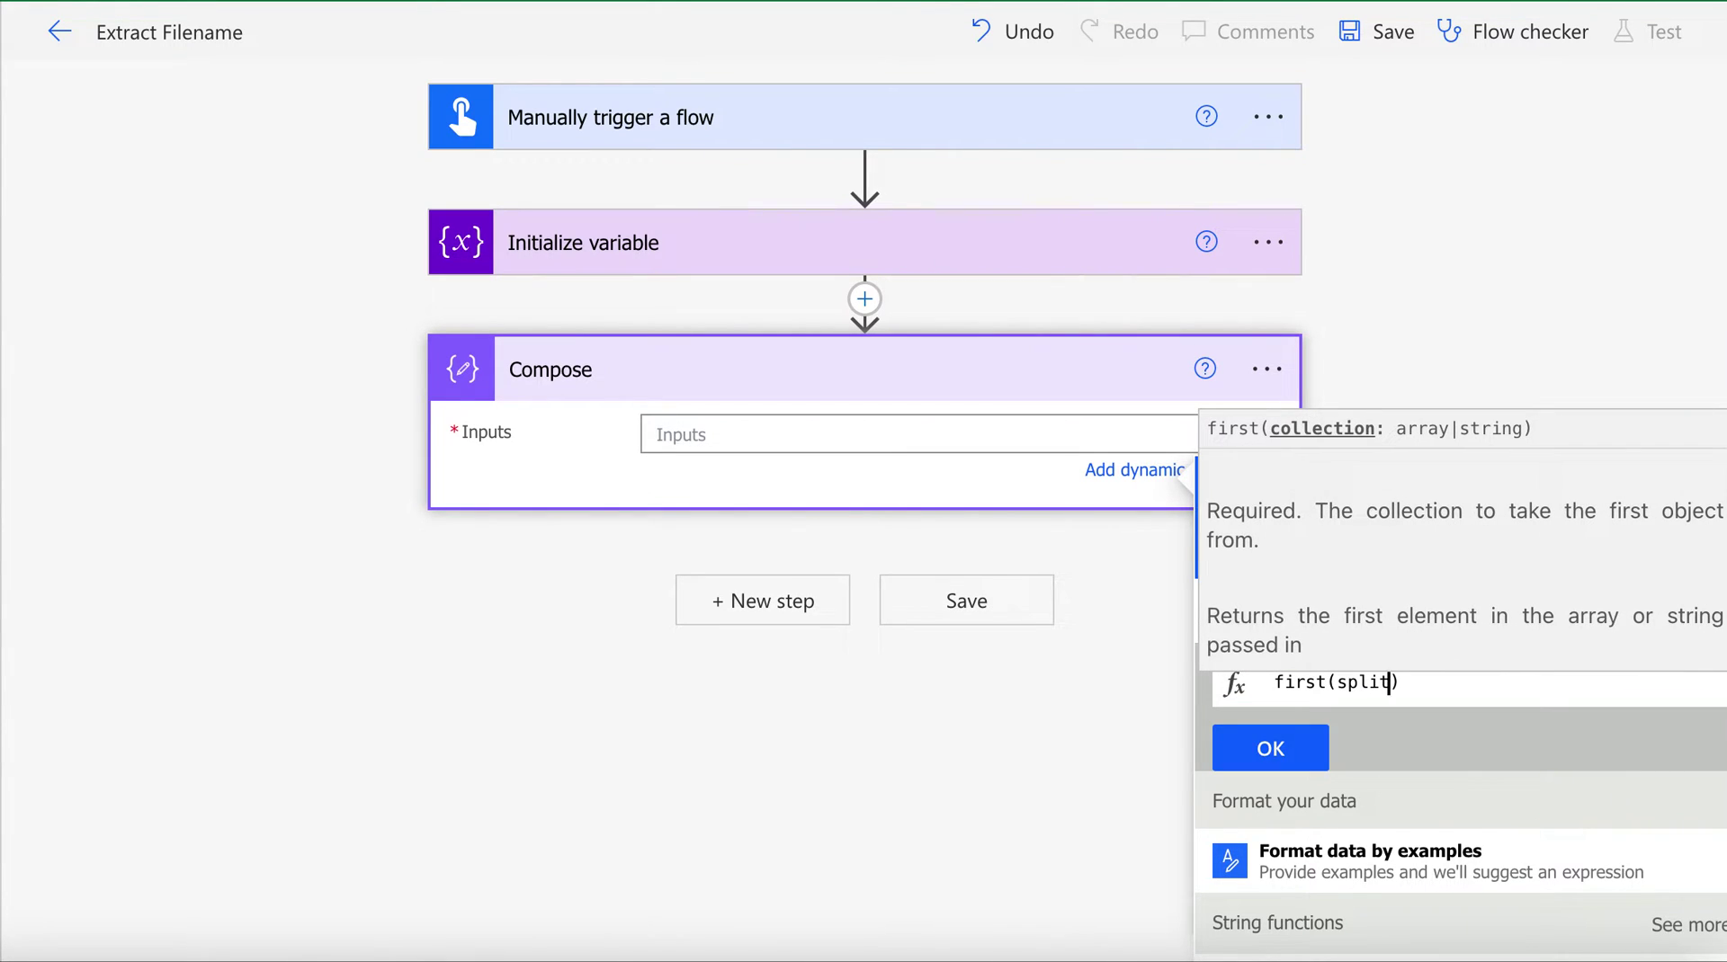
pyautogui.write('(')
pyautogui.scroll(-1, 1396, 694)
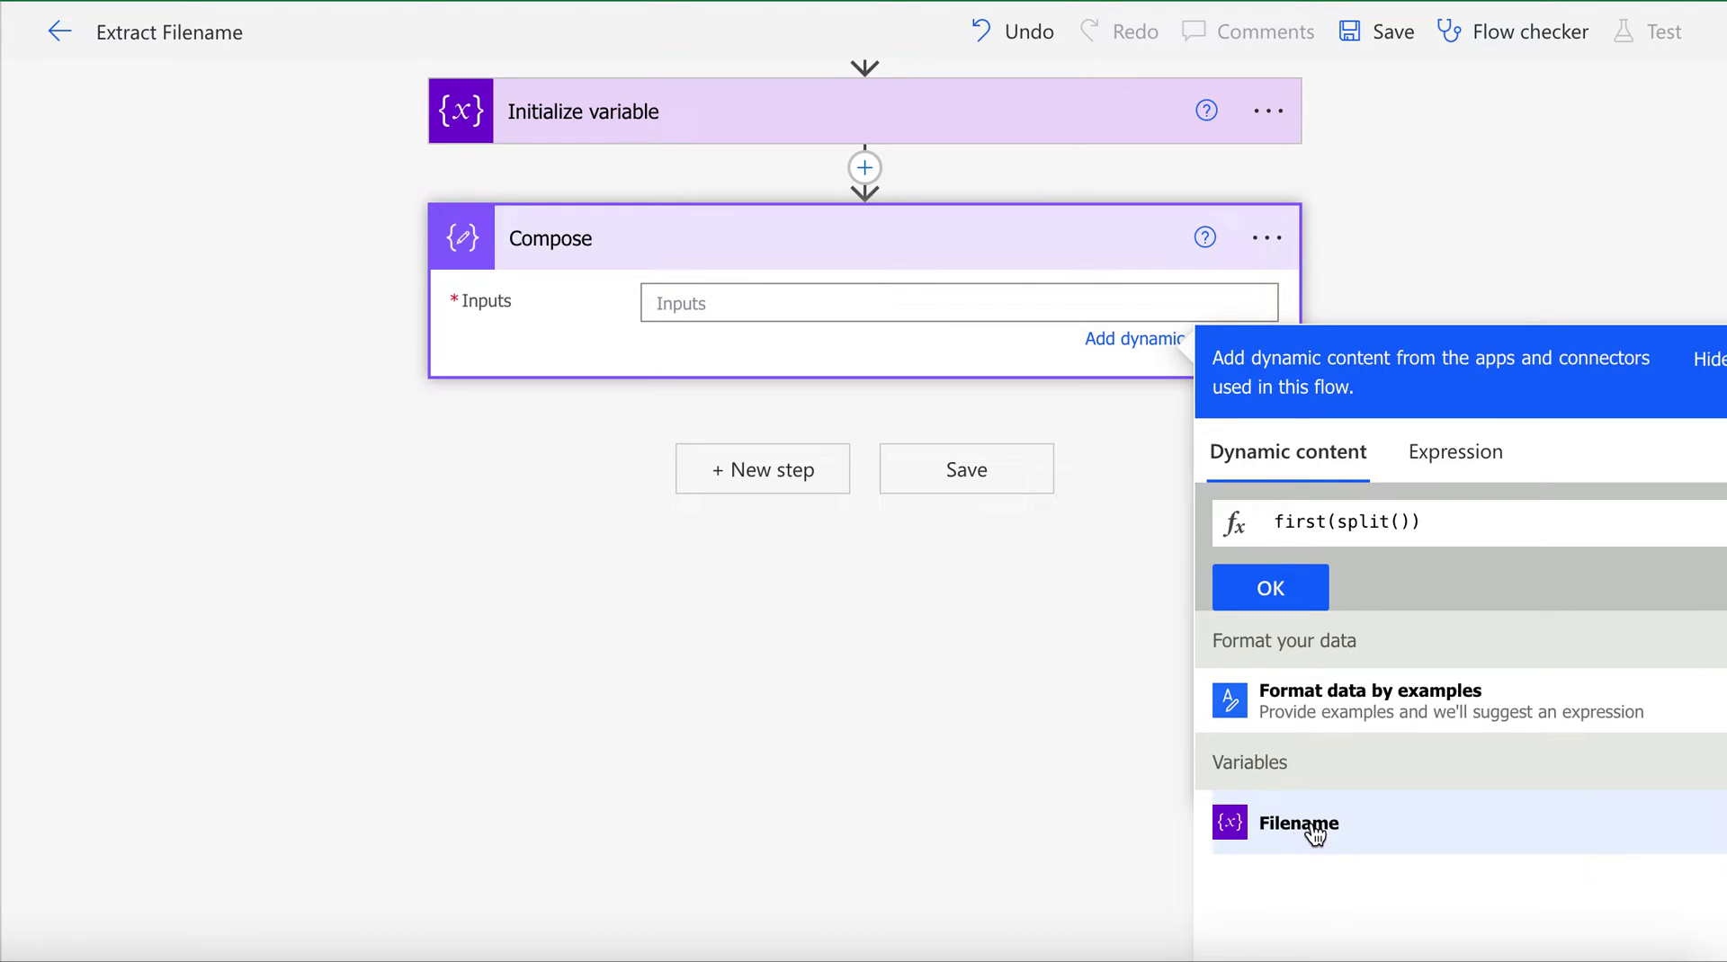
pyautogui.click(1296, 827)
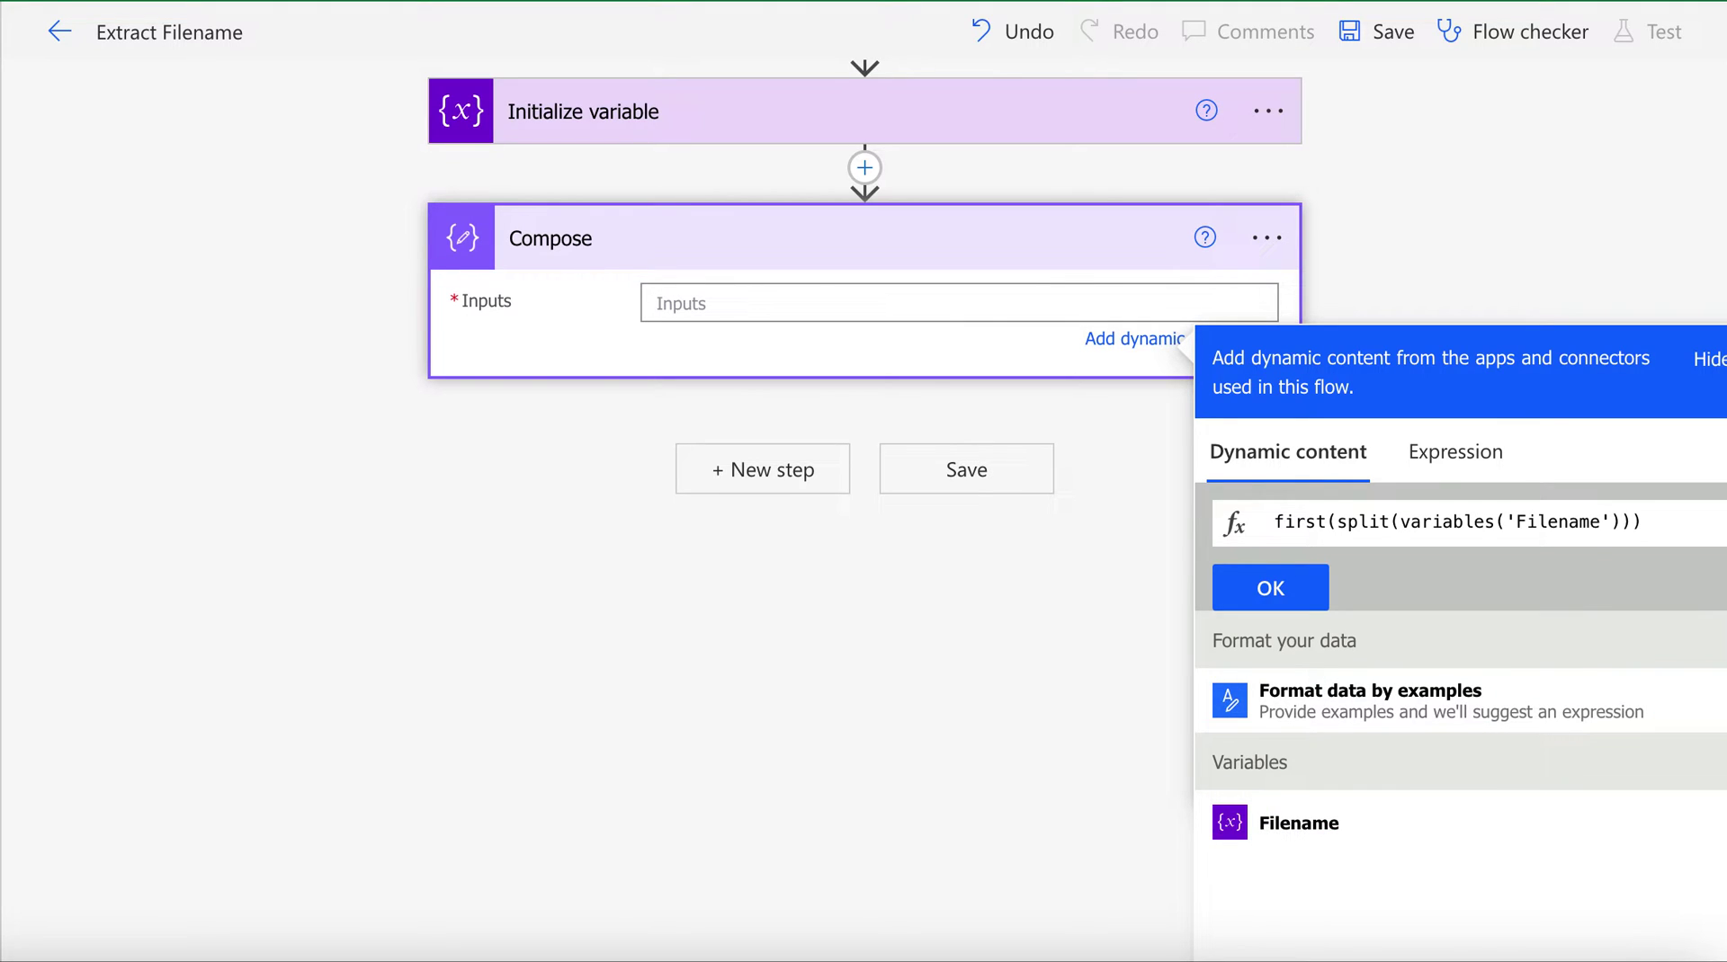
pyautogui.write(",'")
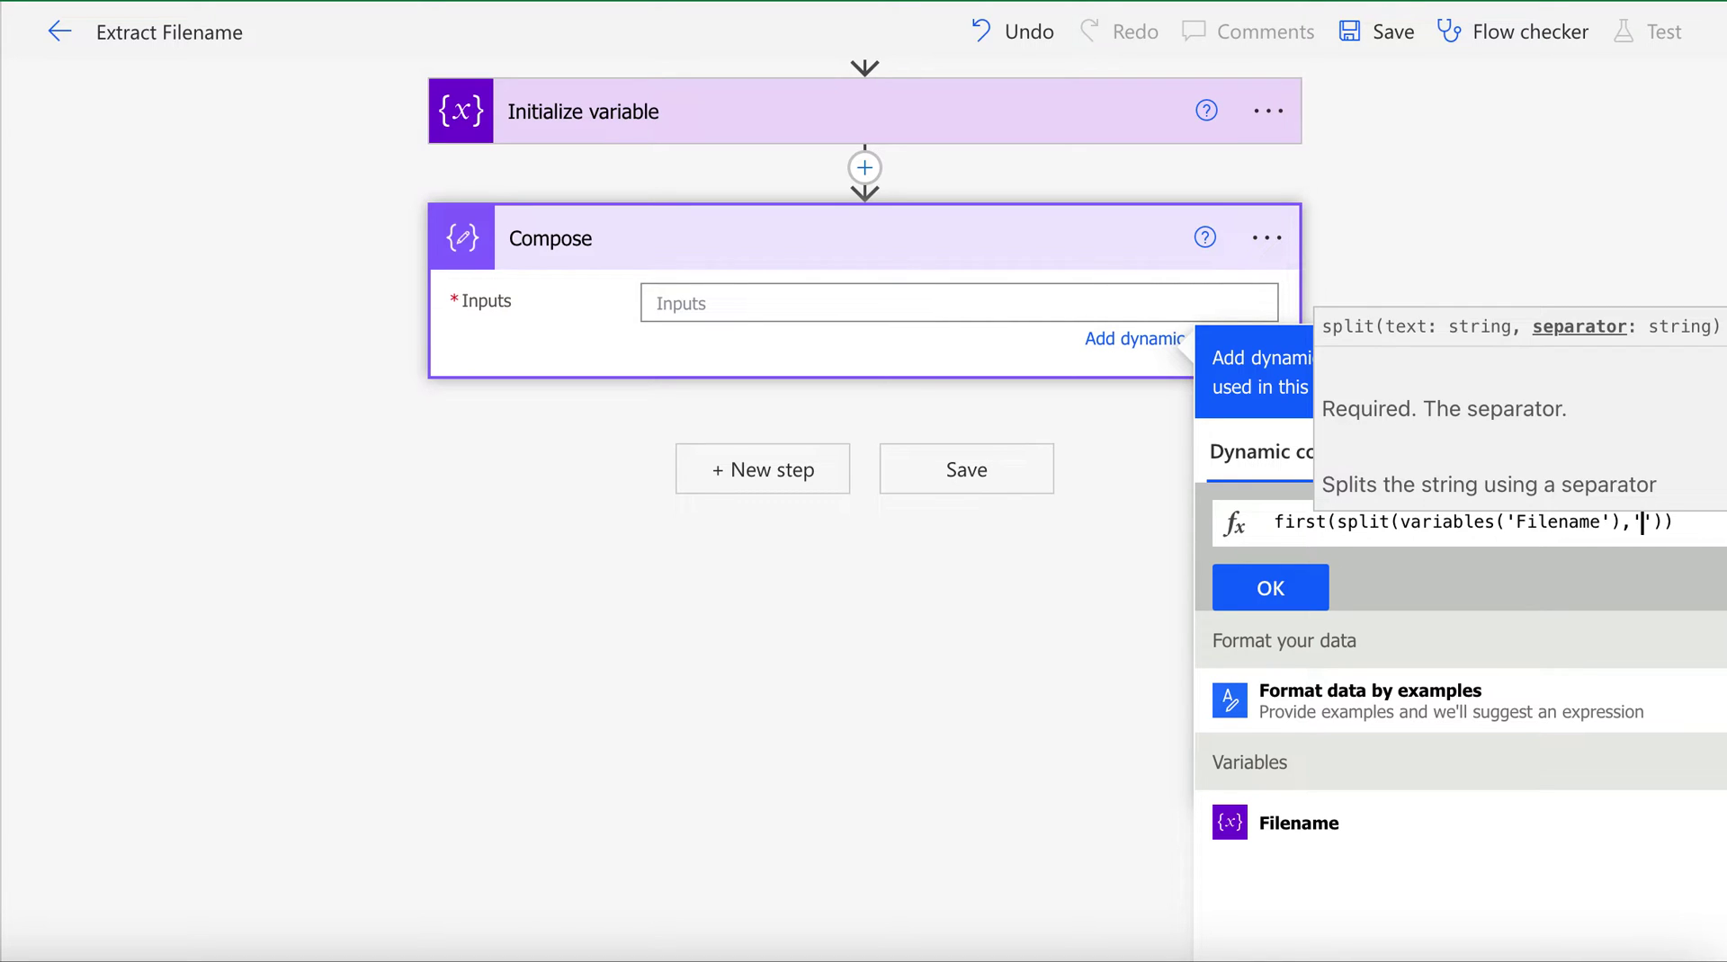
pyautogui.write('.')
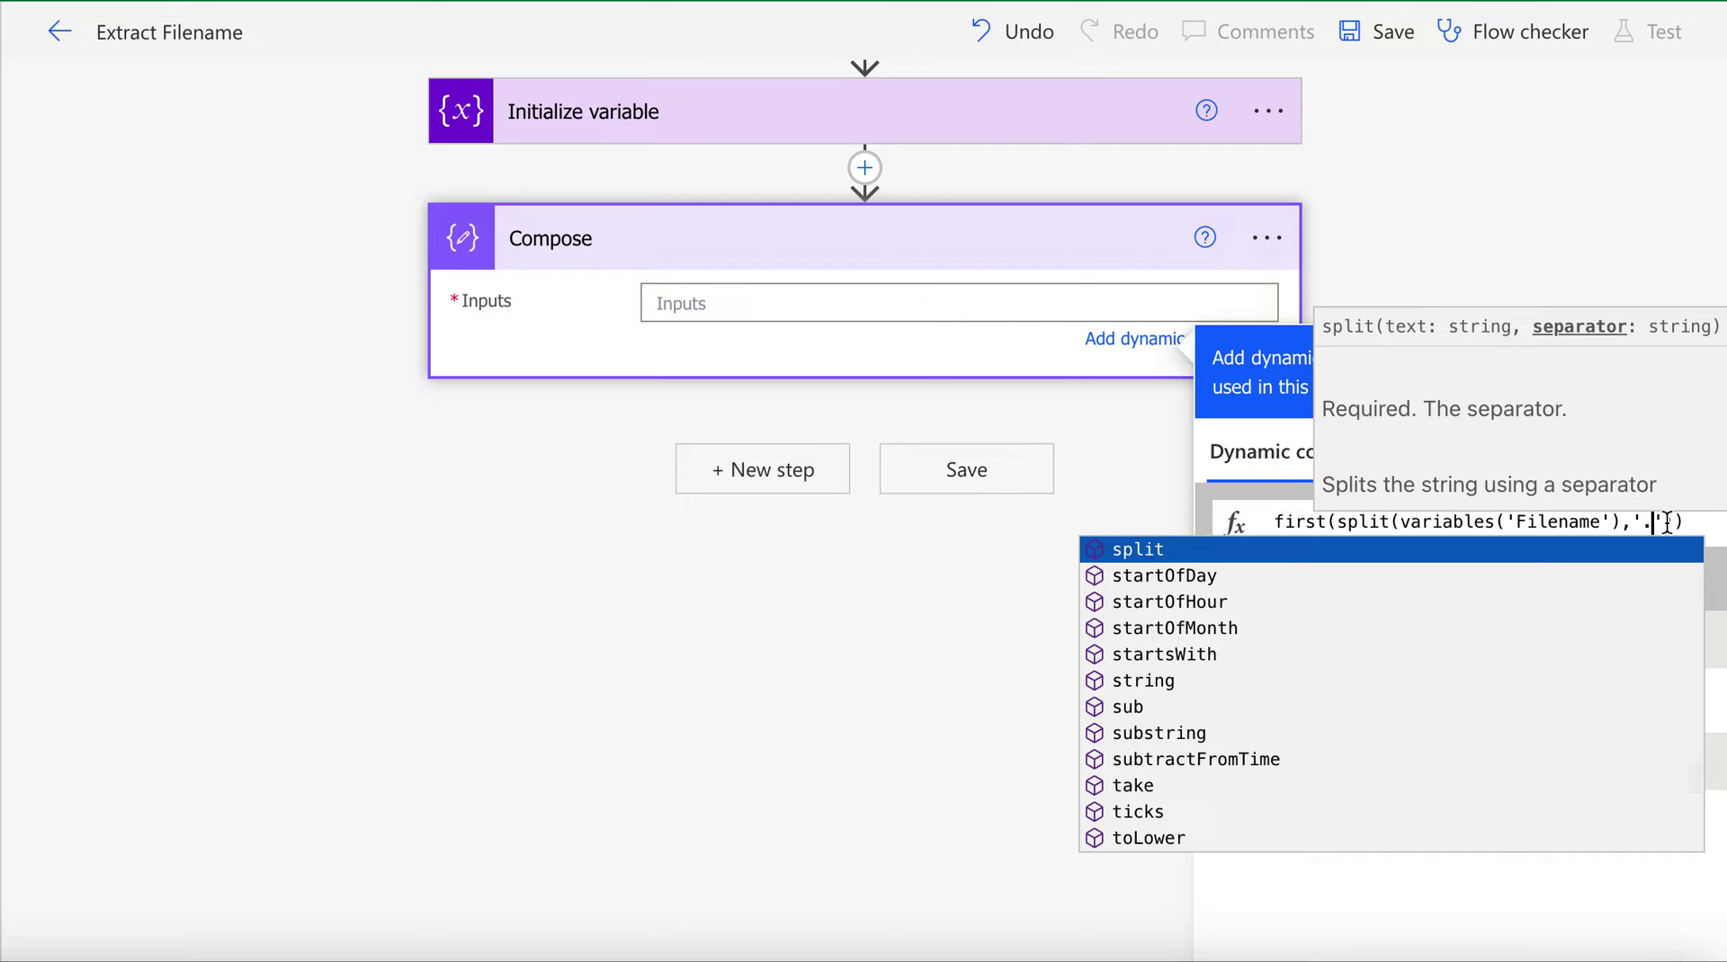
pyautogui.click(1642, 522)
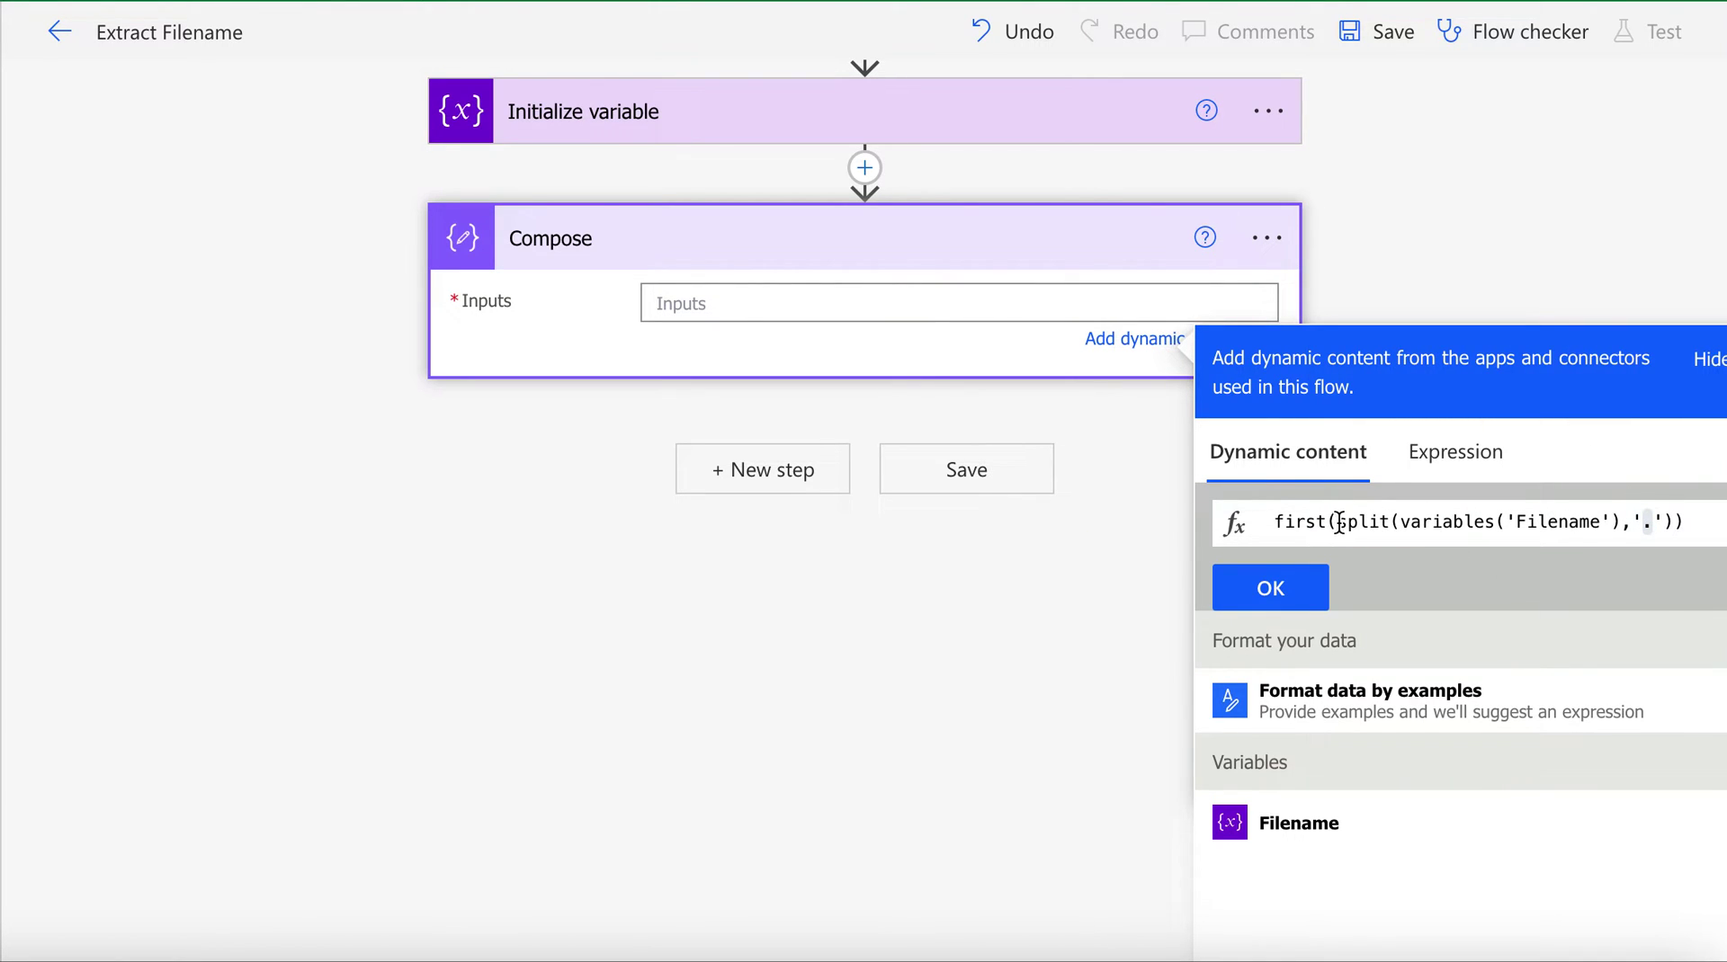
# Highlight split, Filename, the '.' separator and first, then delete first(.
pyautogui.moveTo(1338, 521); pyautogui.dragTo(1389, 522)
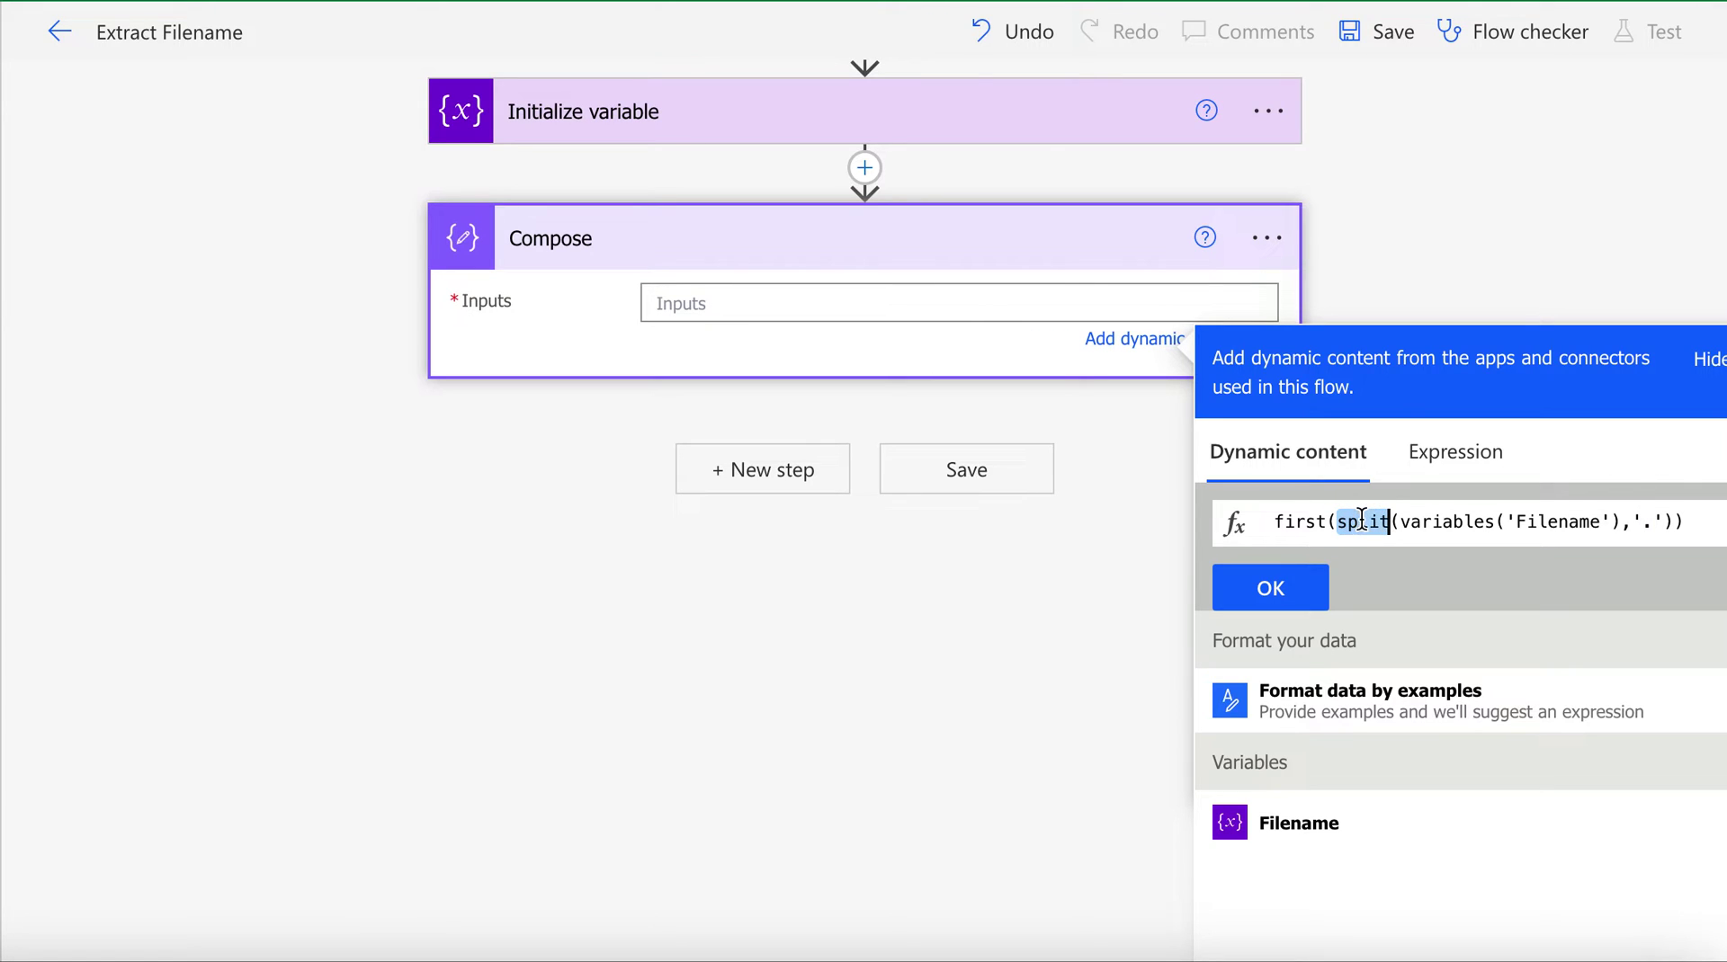
pyautogui.doubleClick(1574, 524)
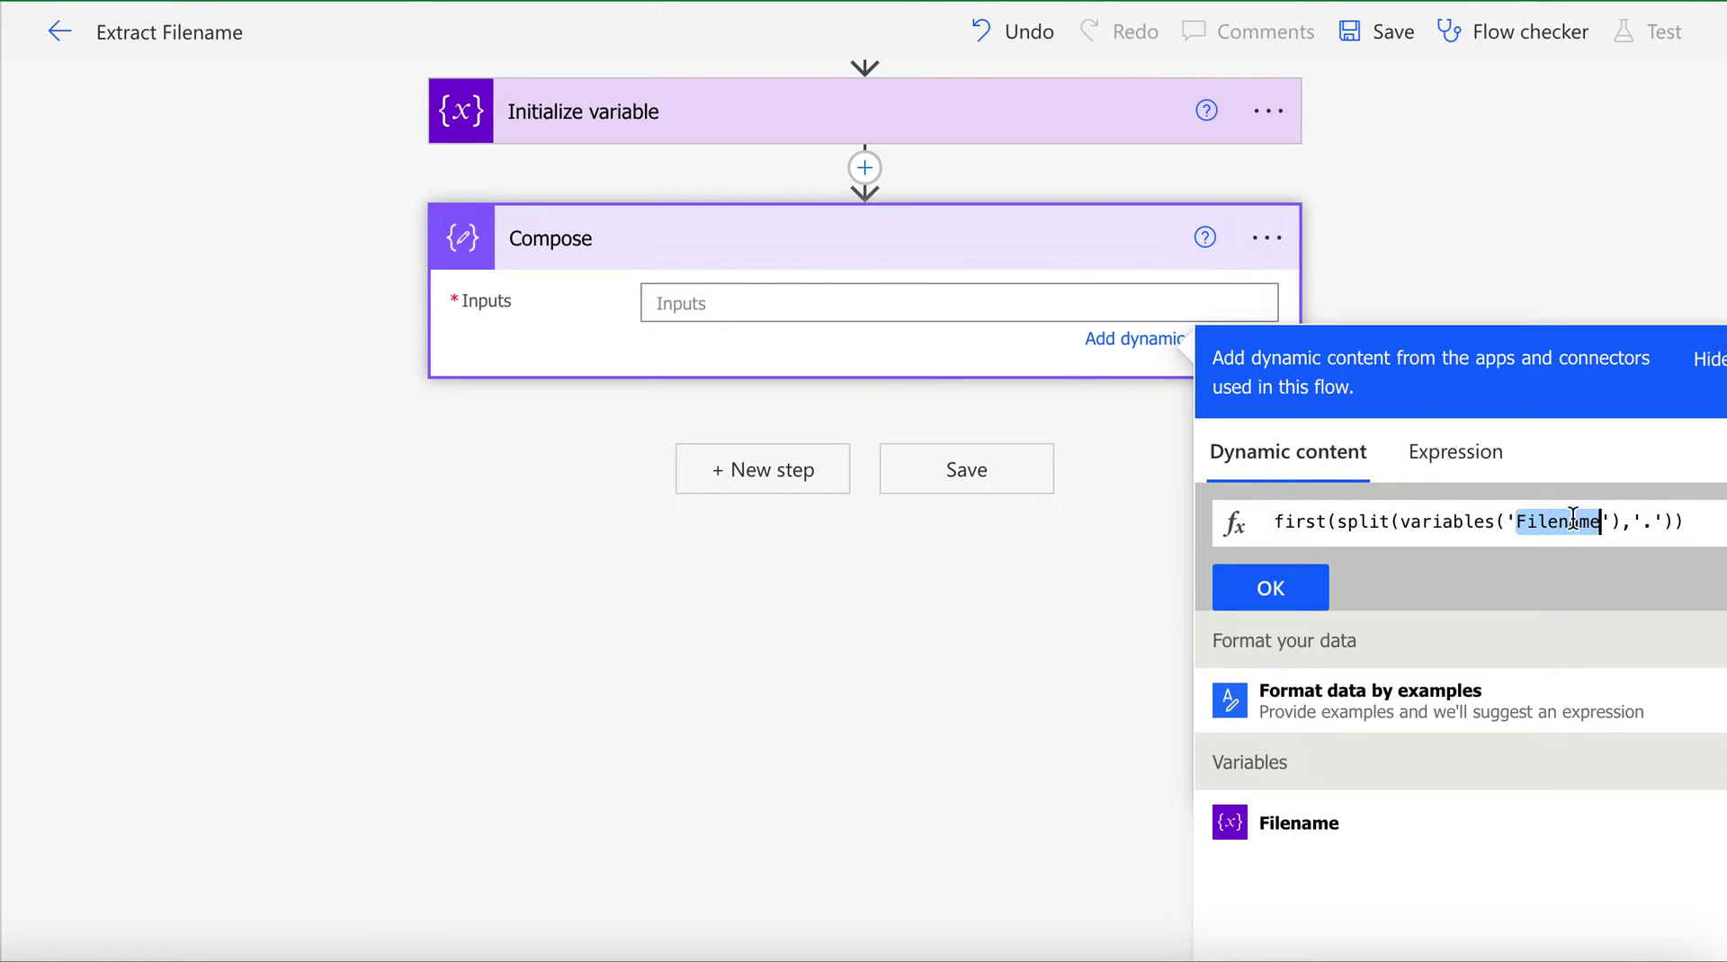
pyautogui.doubleClick(1648, 521)
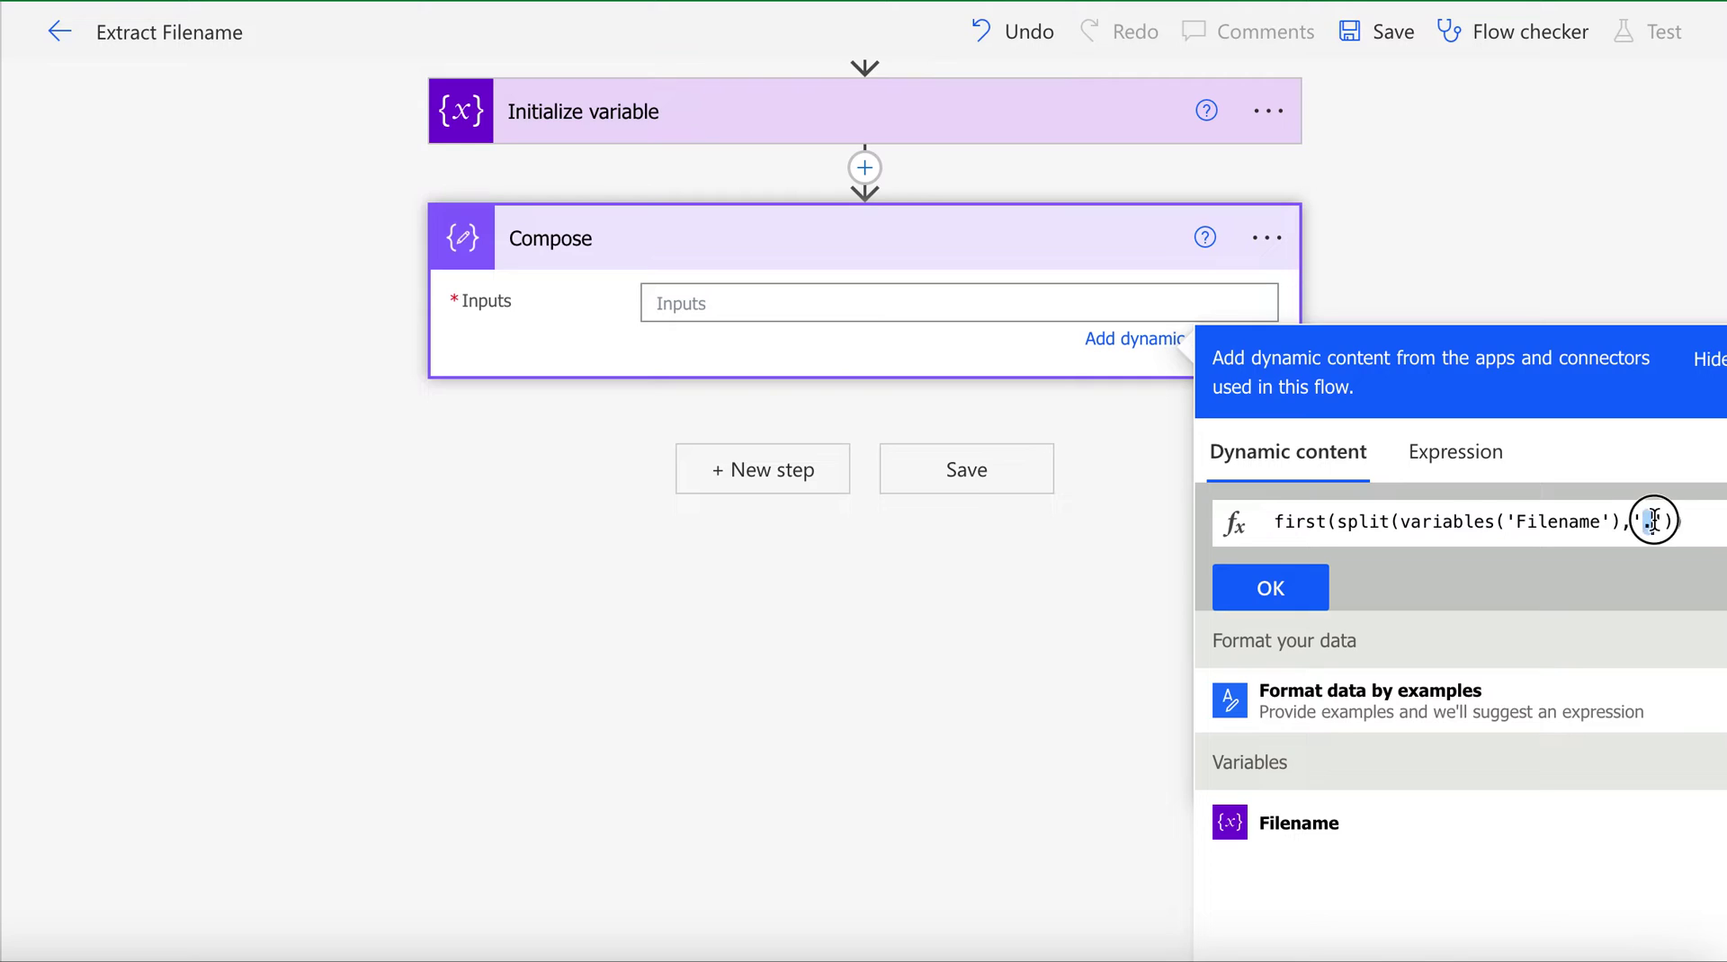
pyautogui.write(')')
pyautogui.click(1648, 520)
pyautogui.doubleClick(1321, 520)
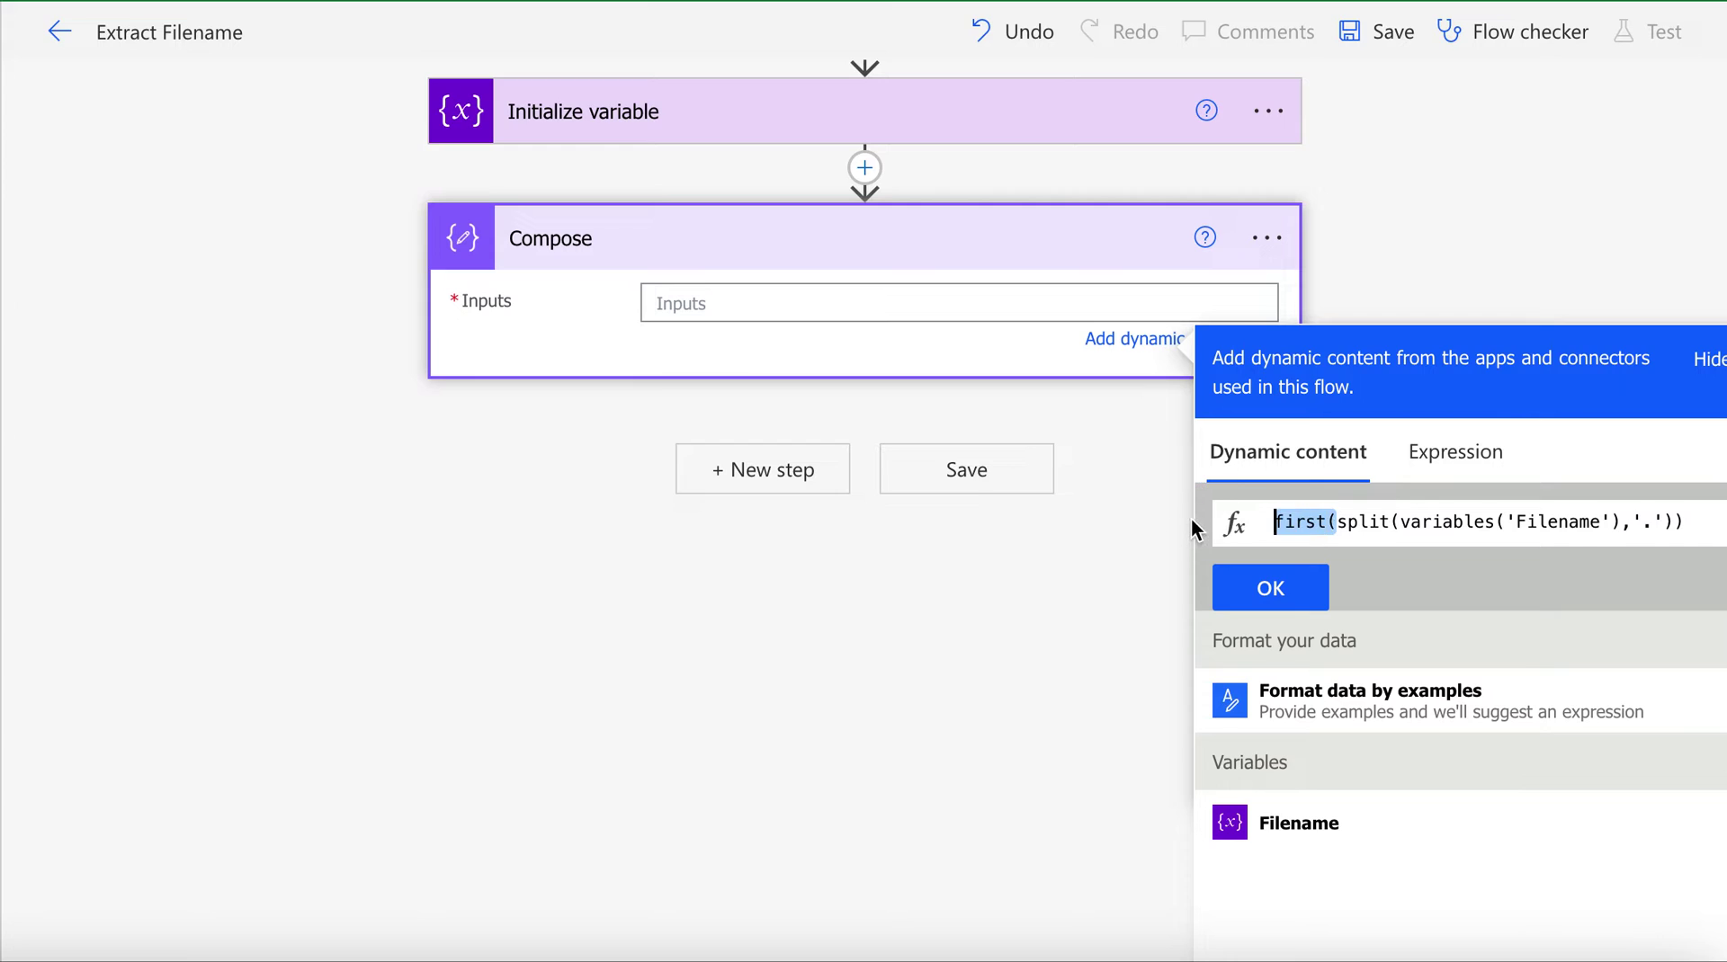
pyautogui.press('Delete')
pyautogui.press('Delete')
# Set the Compose input to split(variables('Filename'),'.') alone and save the flow.
pyautogui.click(1630, 522)
pyautogui.press('BackSpace')
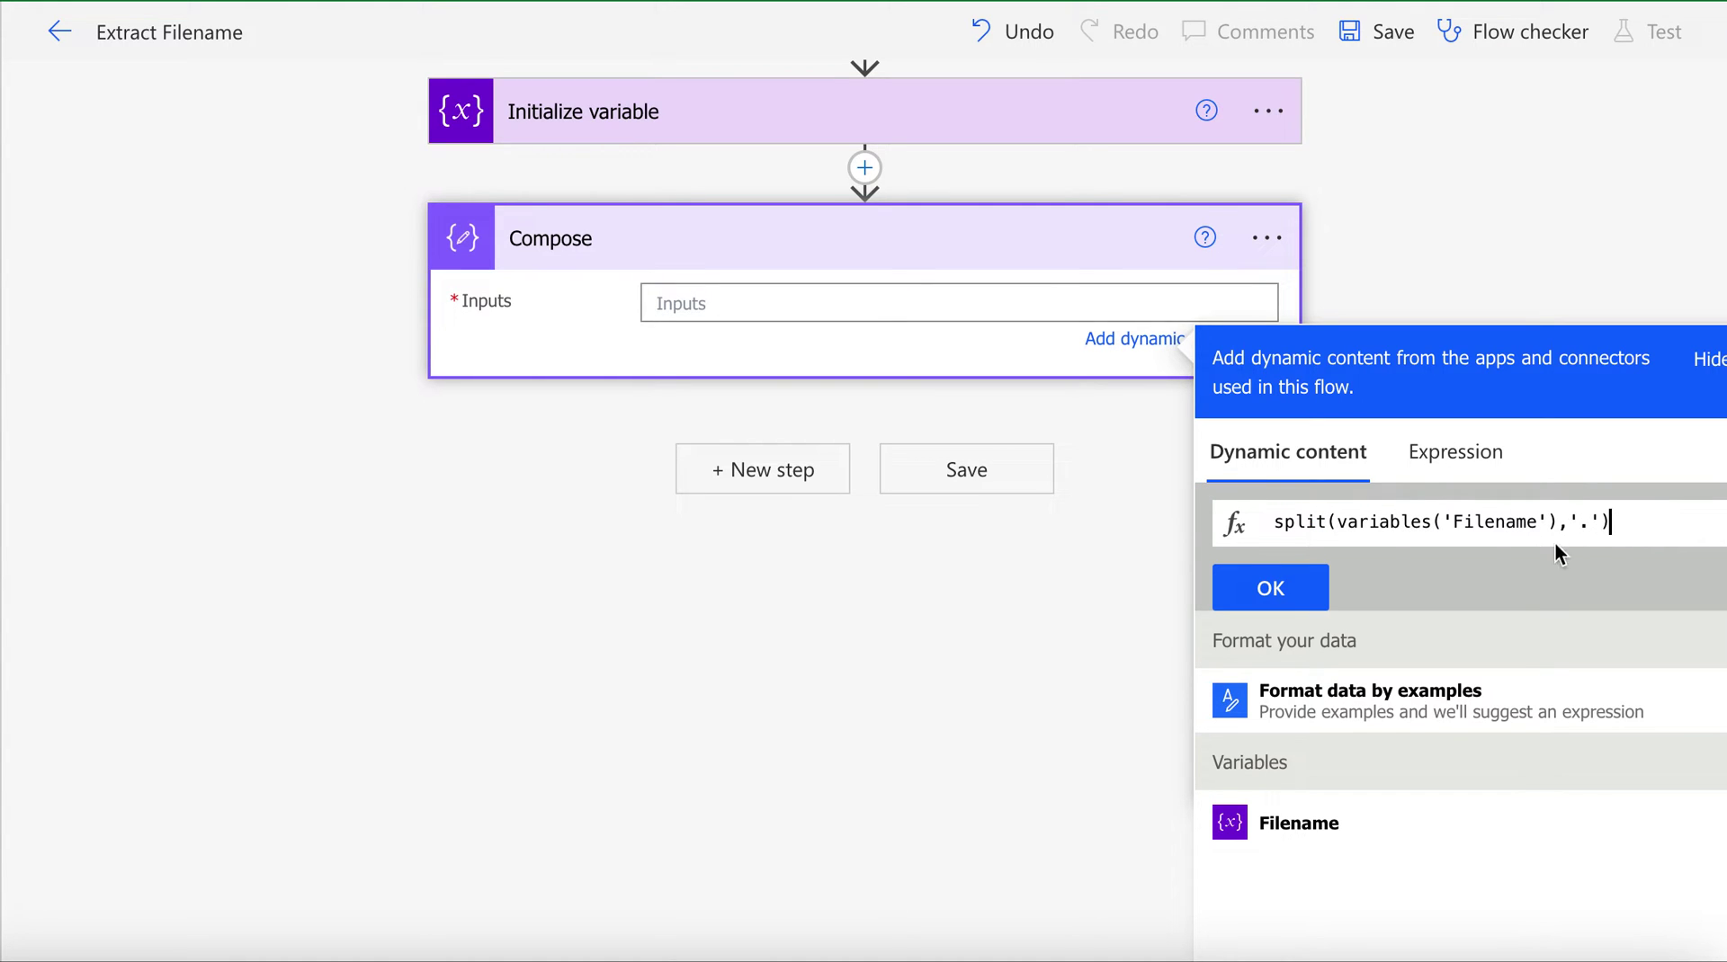
pyautogui.click(1270, 588)
pyautogui.click(1390, 34)
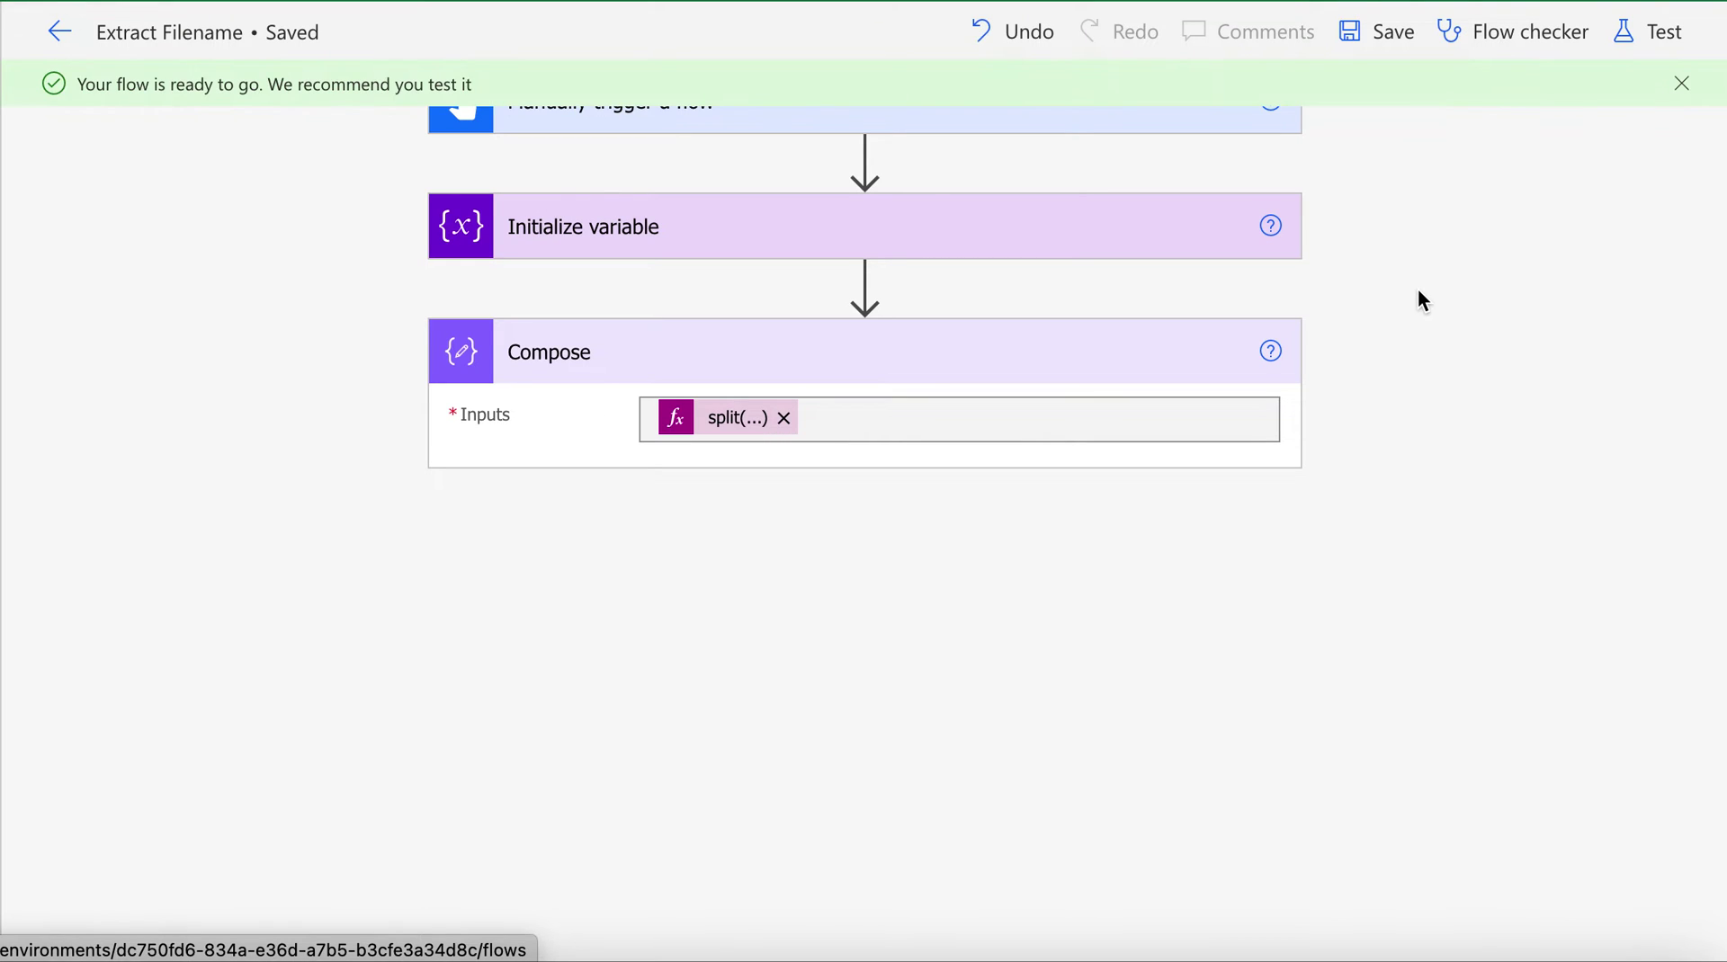
pyautogui.click(1622, 49)
# Run a manual test of the flow so all three steps succeed.
pyautogui.click(1270, 102)
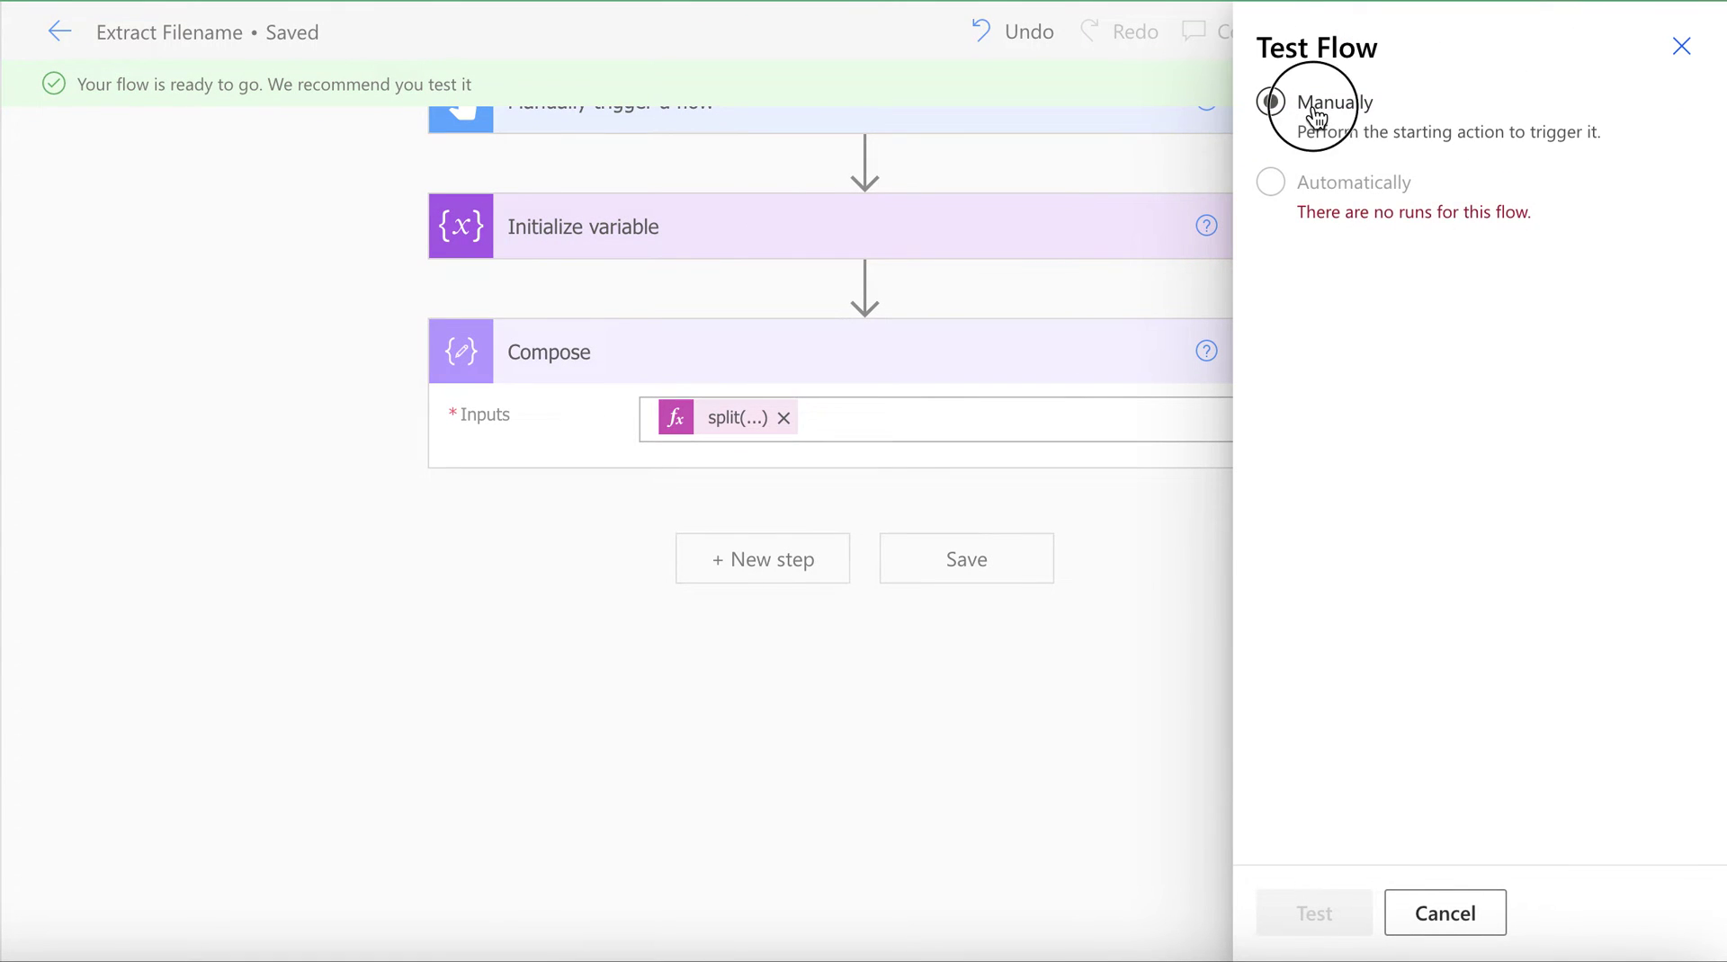
pyautogui.click(1331, 918)
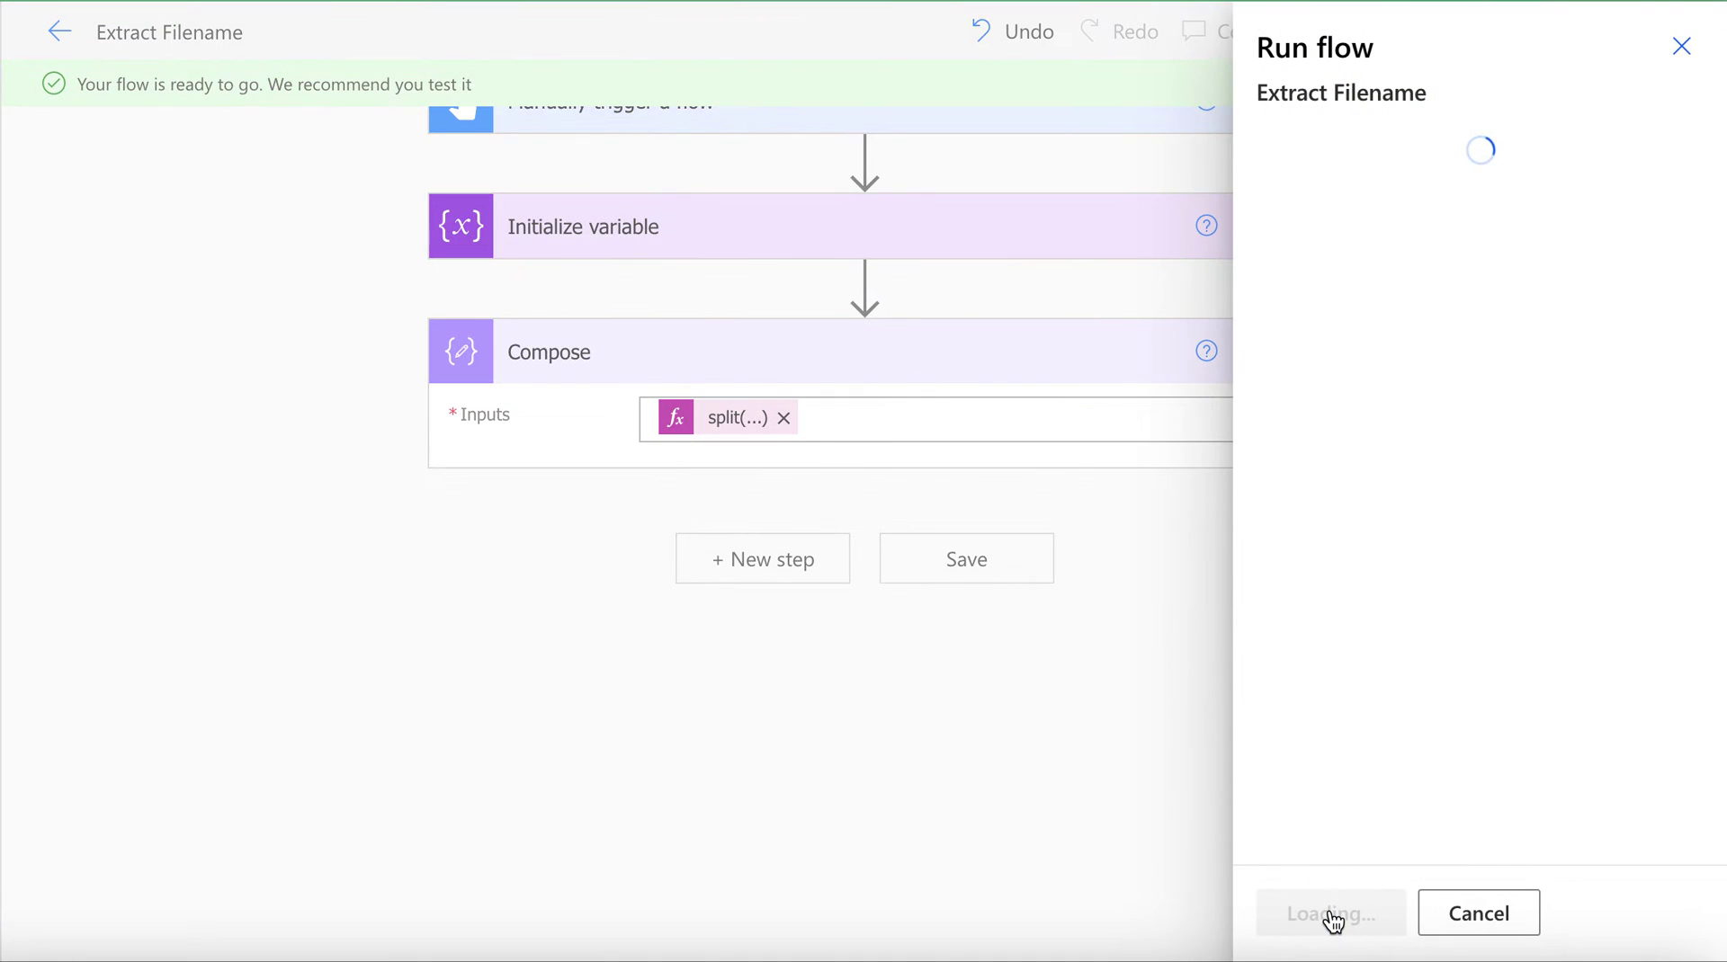
pyautogui.click(1331, 915)
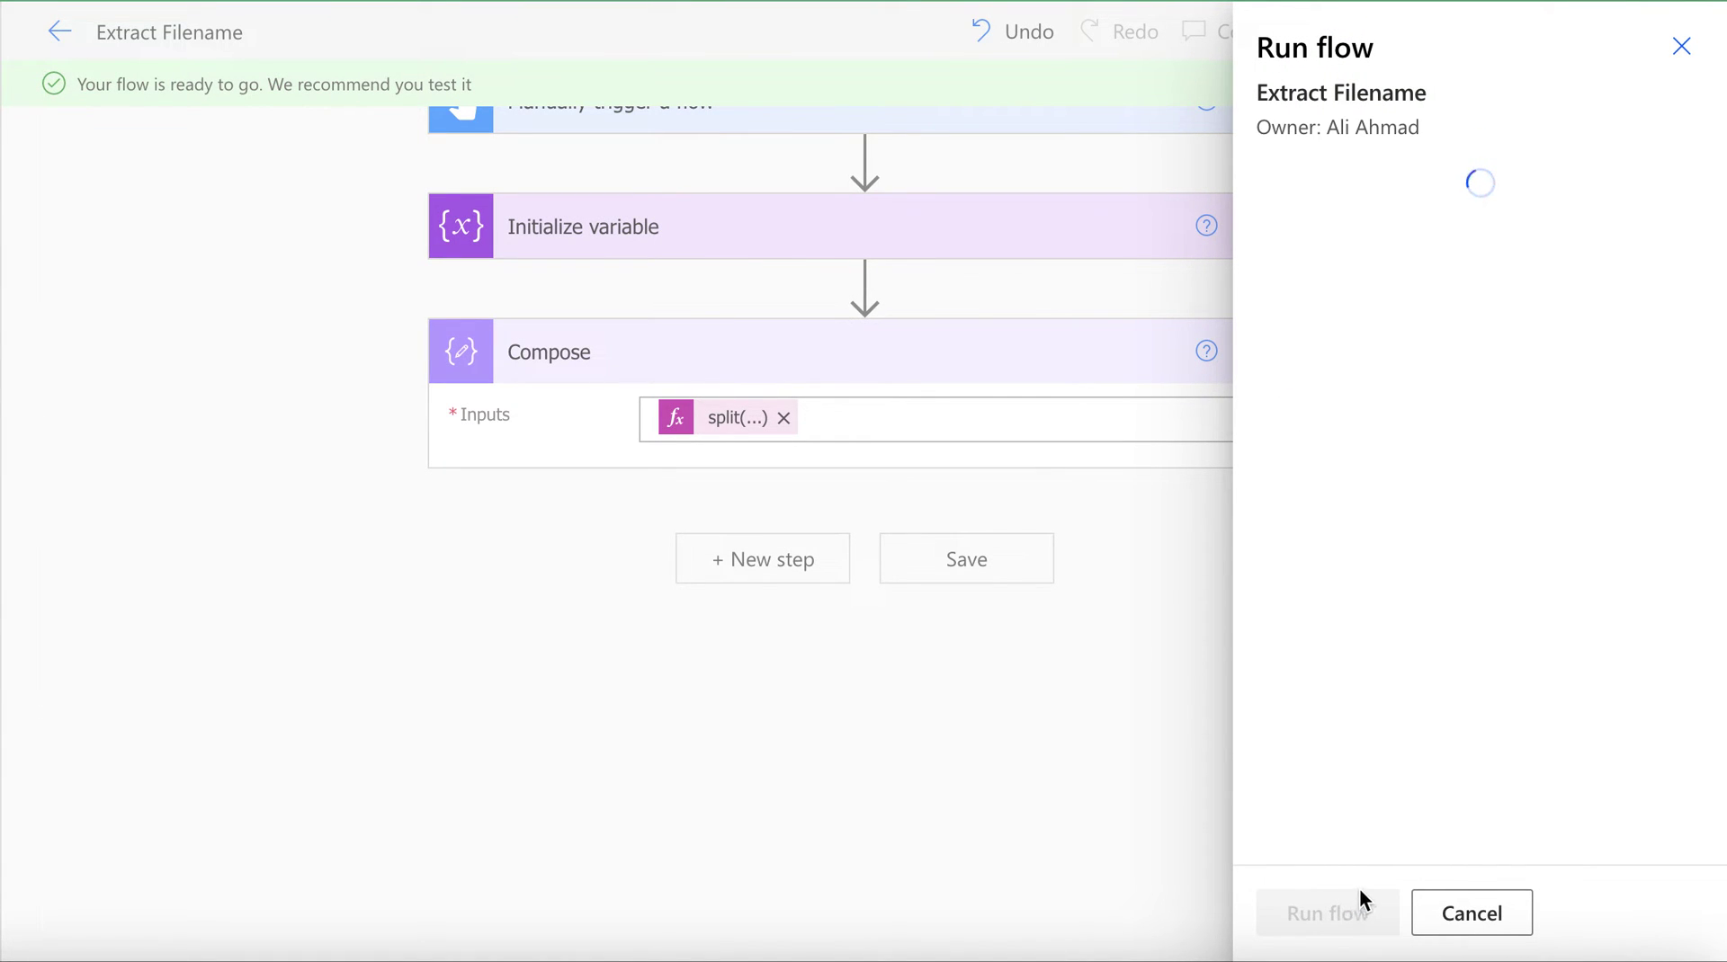
pyautogui.click(1328, 927)
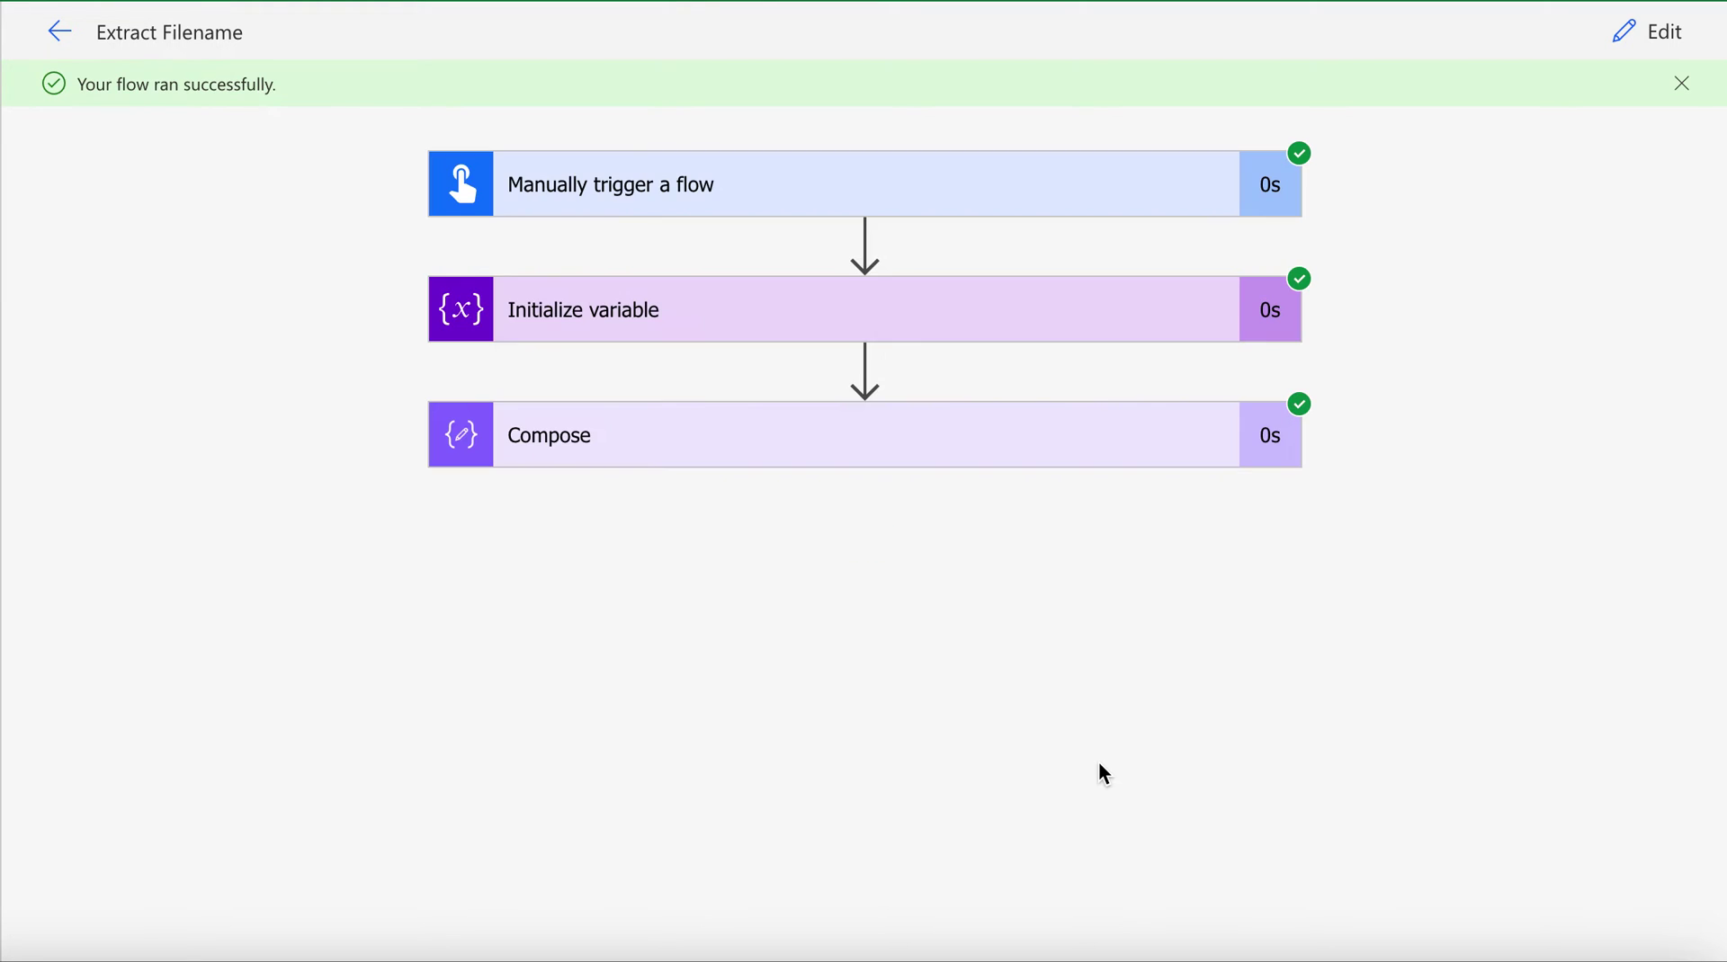
# Inspect the Compose output array 'This is filename 1122' and 'docx', then return to editing.
pyautogui.click(902, 456)
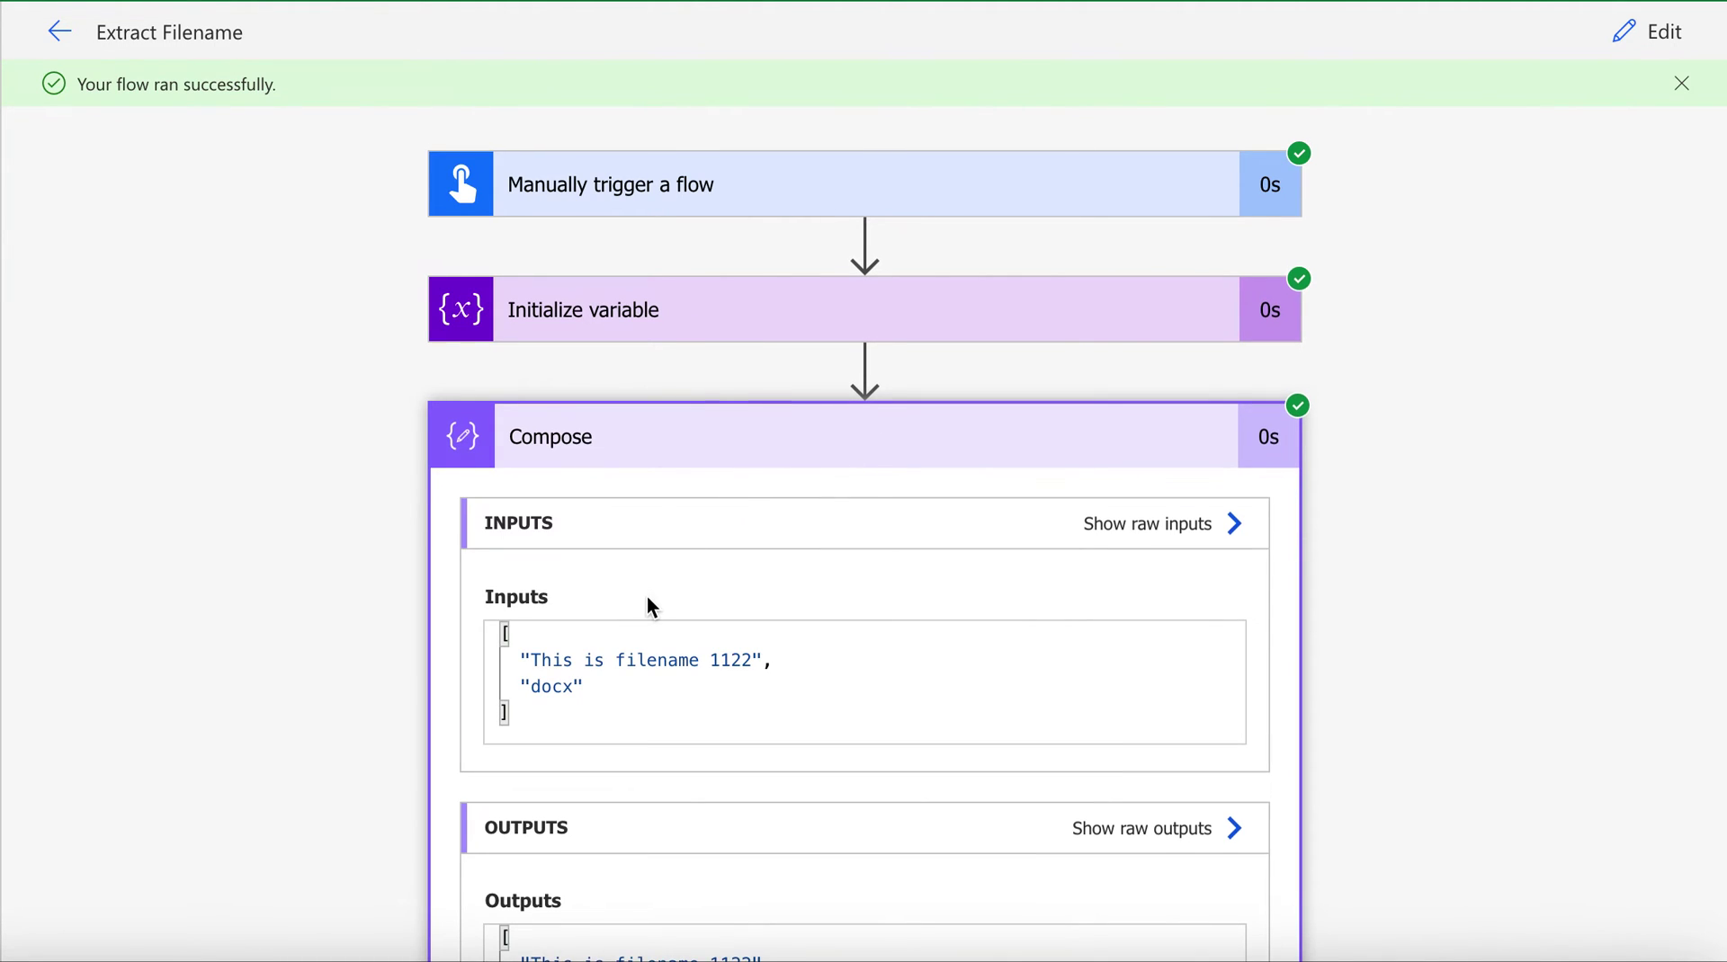
pyautogui.scroll(-3, 648, 605)
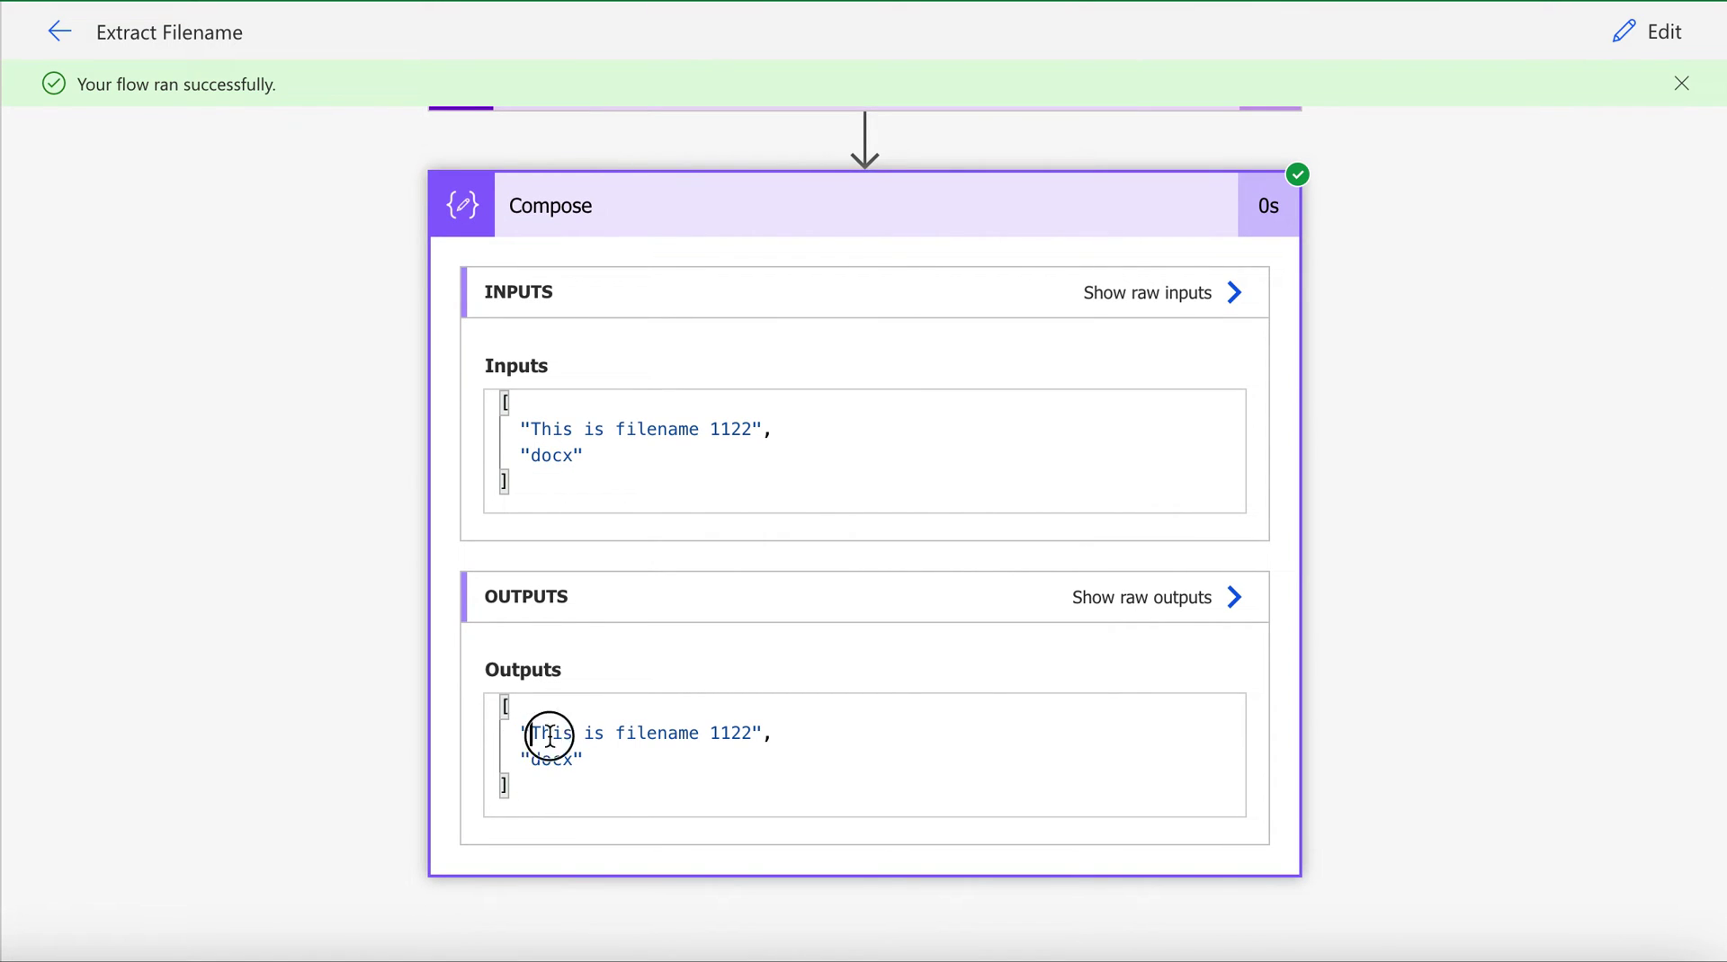
pyautogui.moveTo(531, 733); pyautogui.dragTo(856, 735)
pyautogui.moveTo(523, 769); pyautogui.dragTo(636, 762)
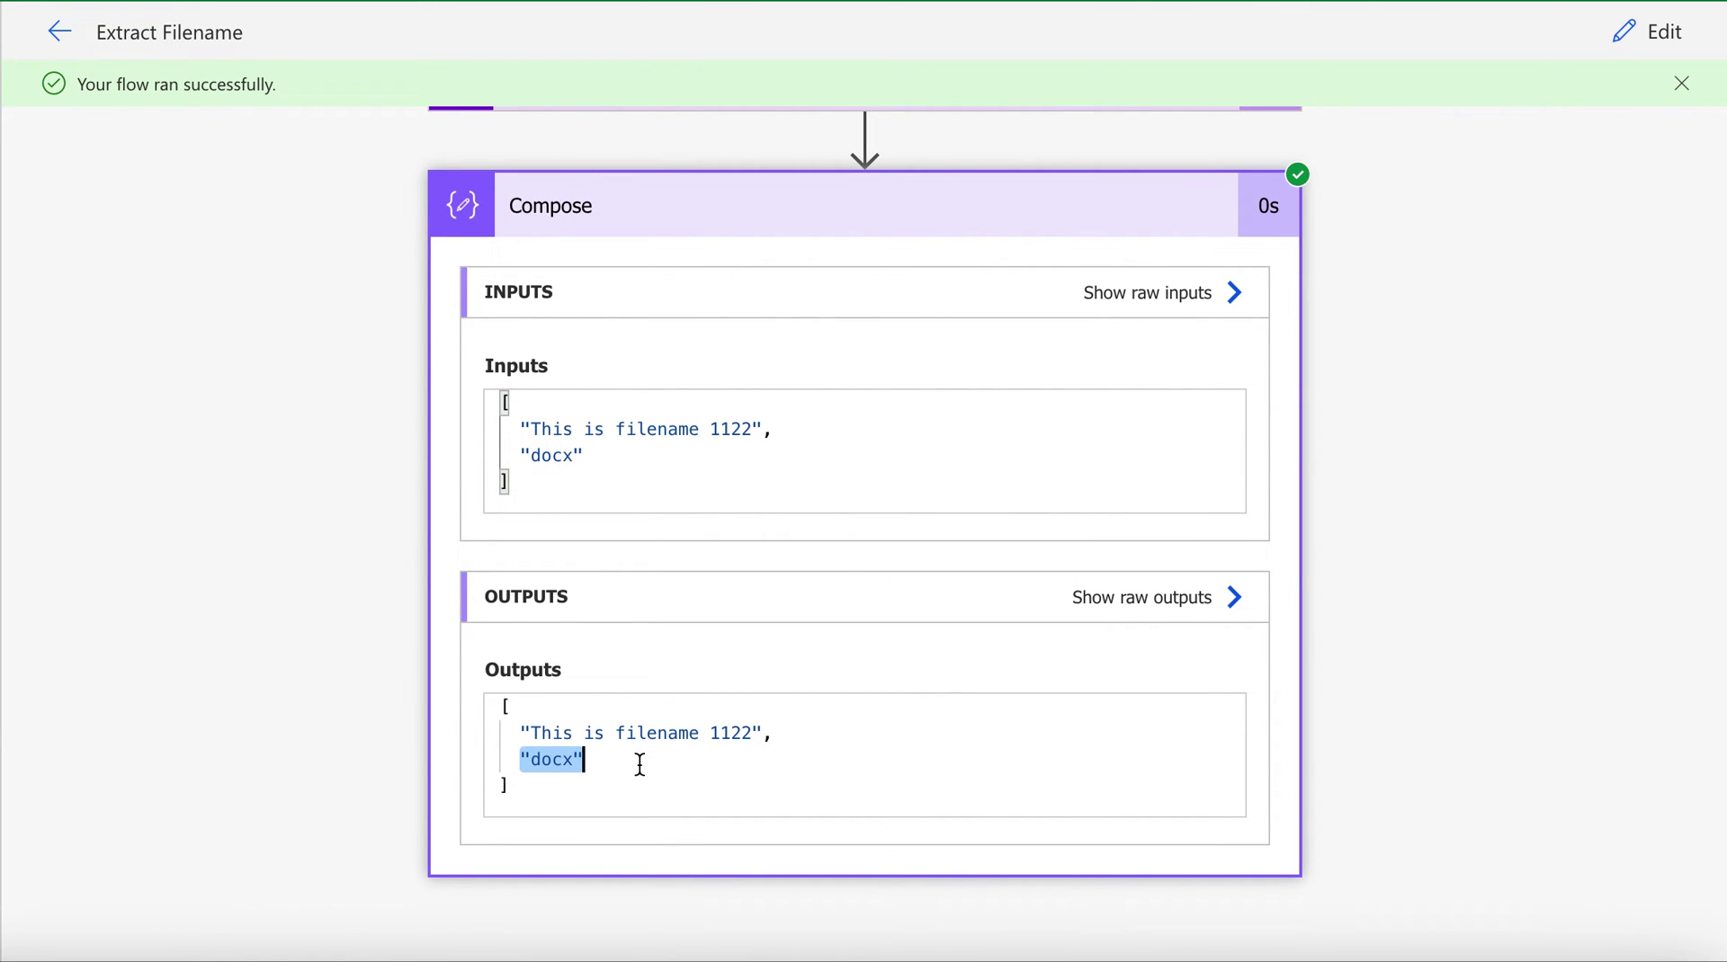
pyautogui.click(531, 733)
pyautogui.moveTo(531, 733); pyautogui.dragTo(752, 735)
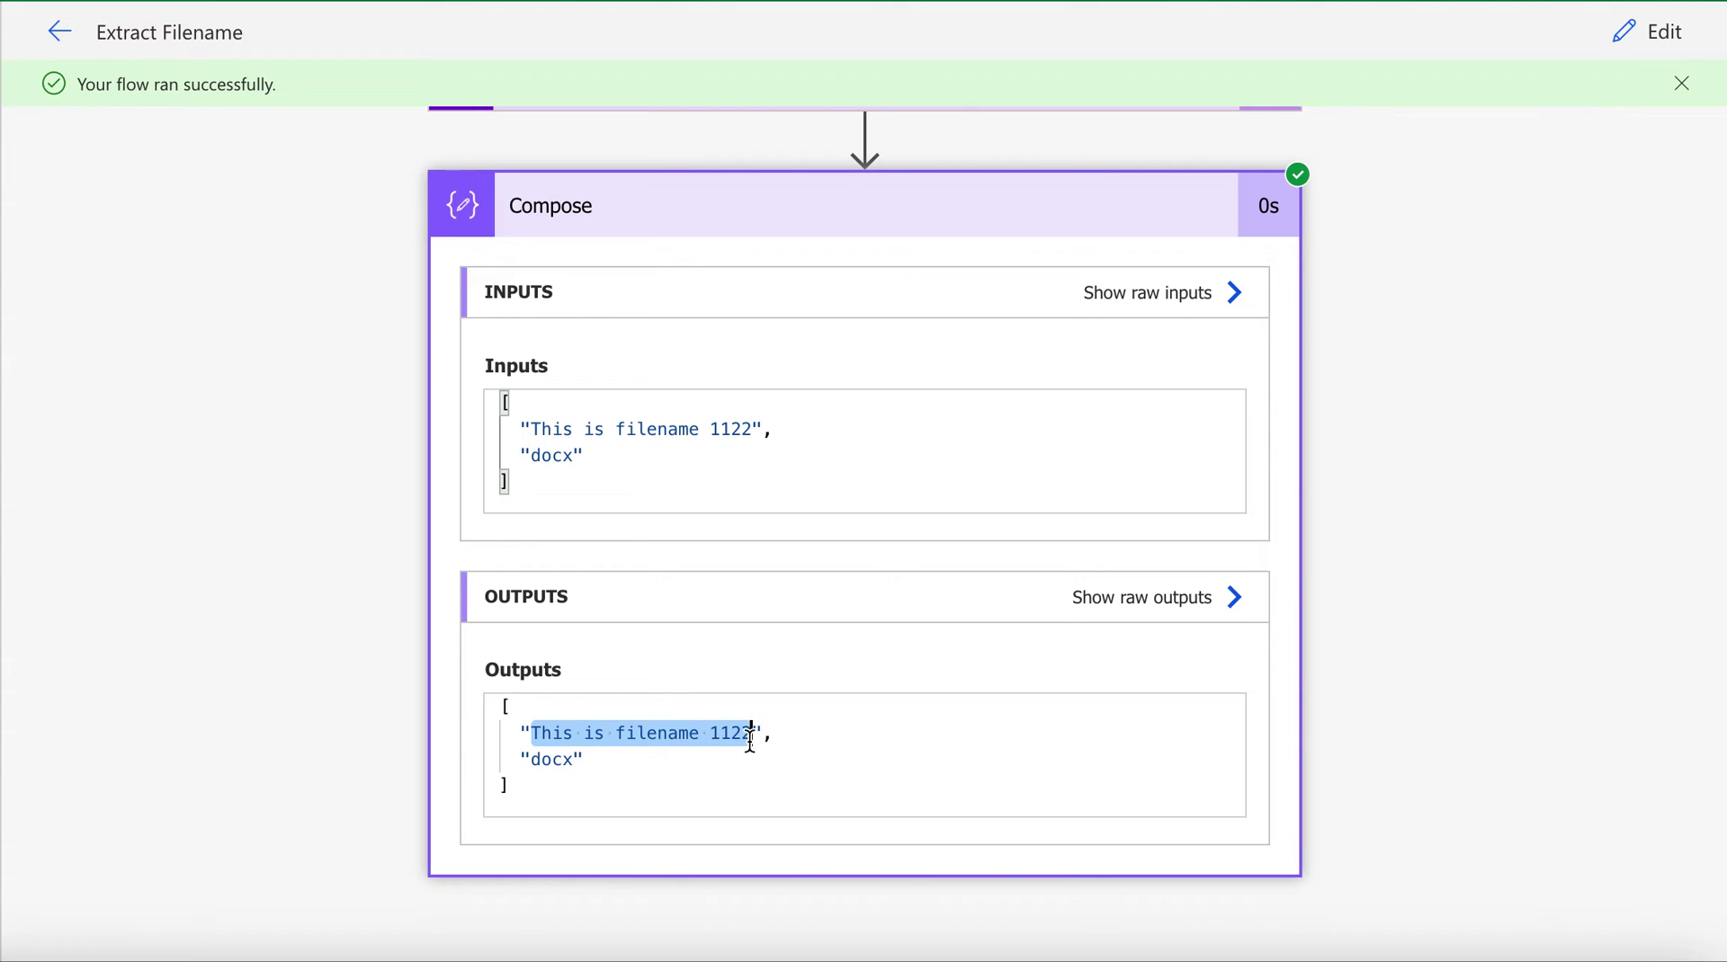
pyautogui.click(1664, 36)
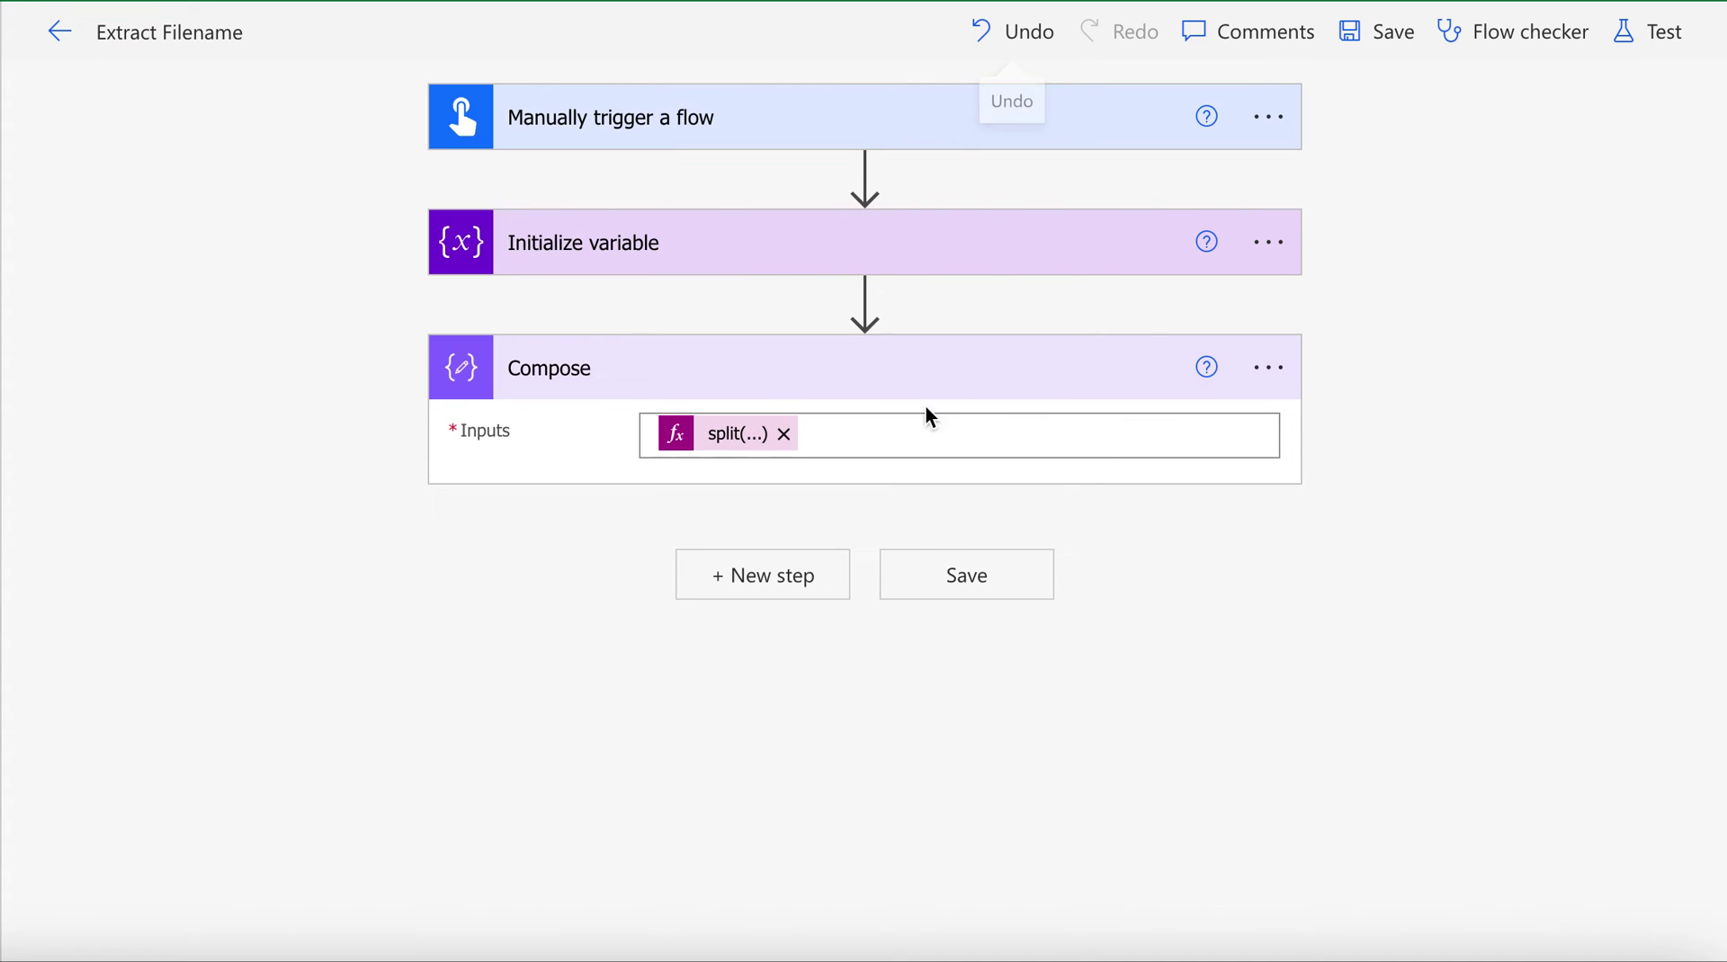
# Change the Compose input to first(split(variables('Filename'),'.')).
pyautogui.click(752, 436)
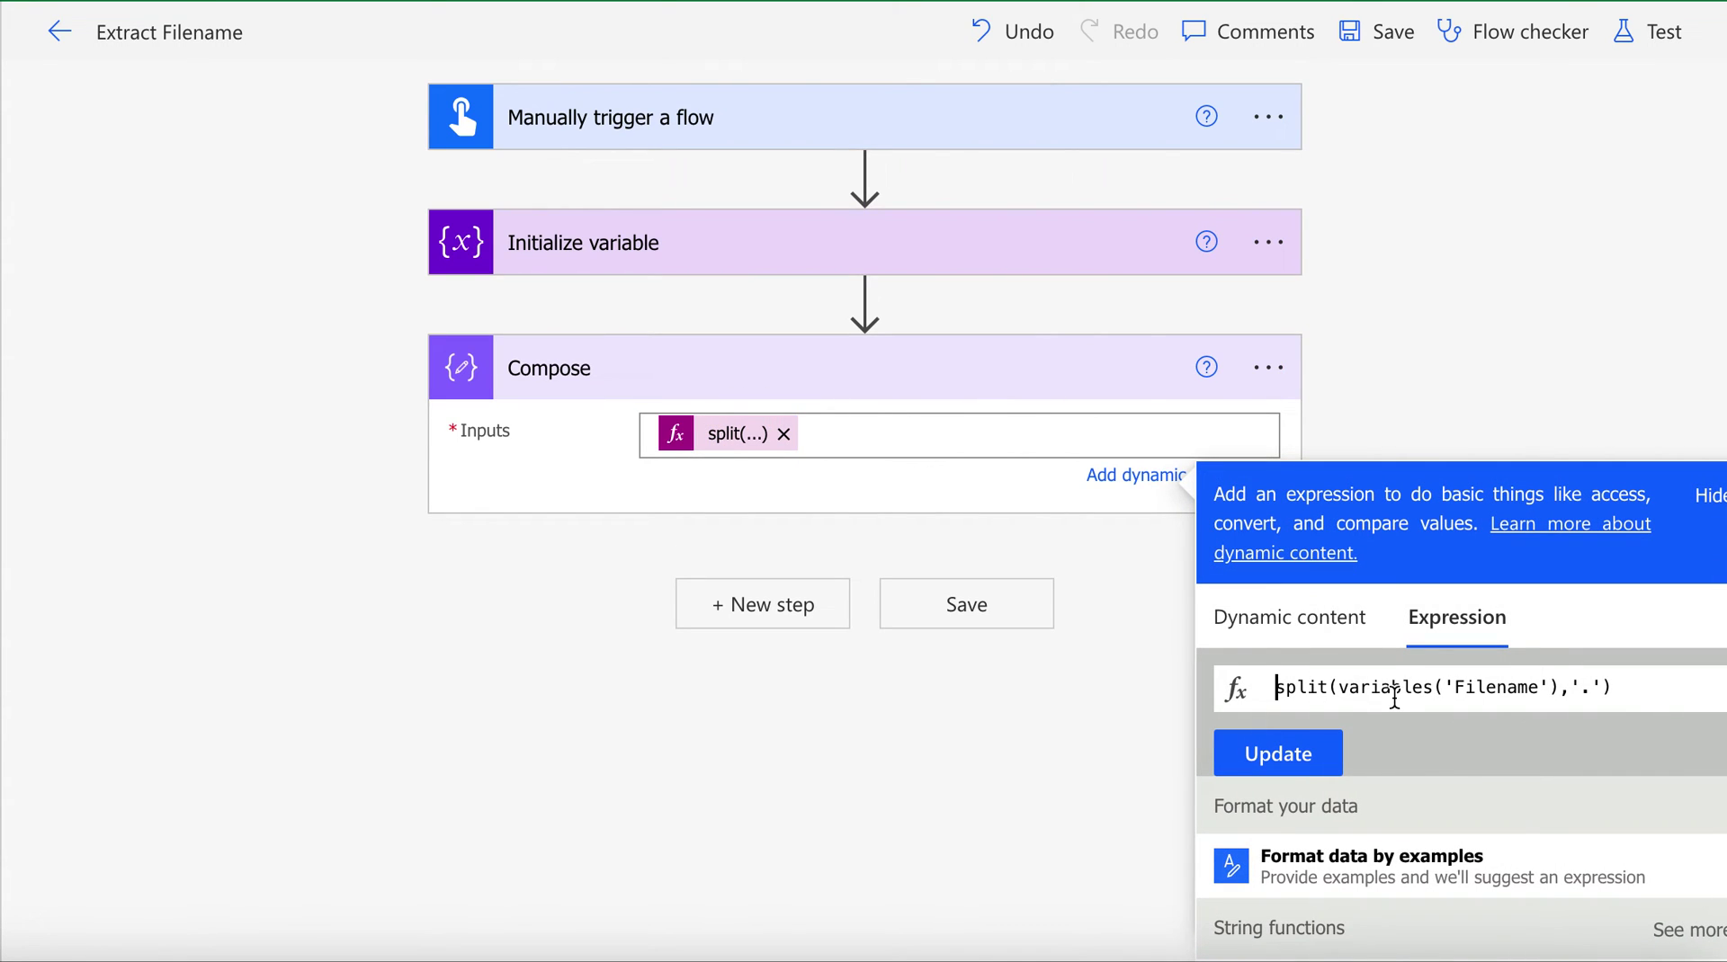
pyautogui.press('Home')
pyautogui.write('f')
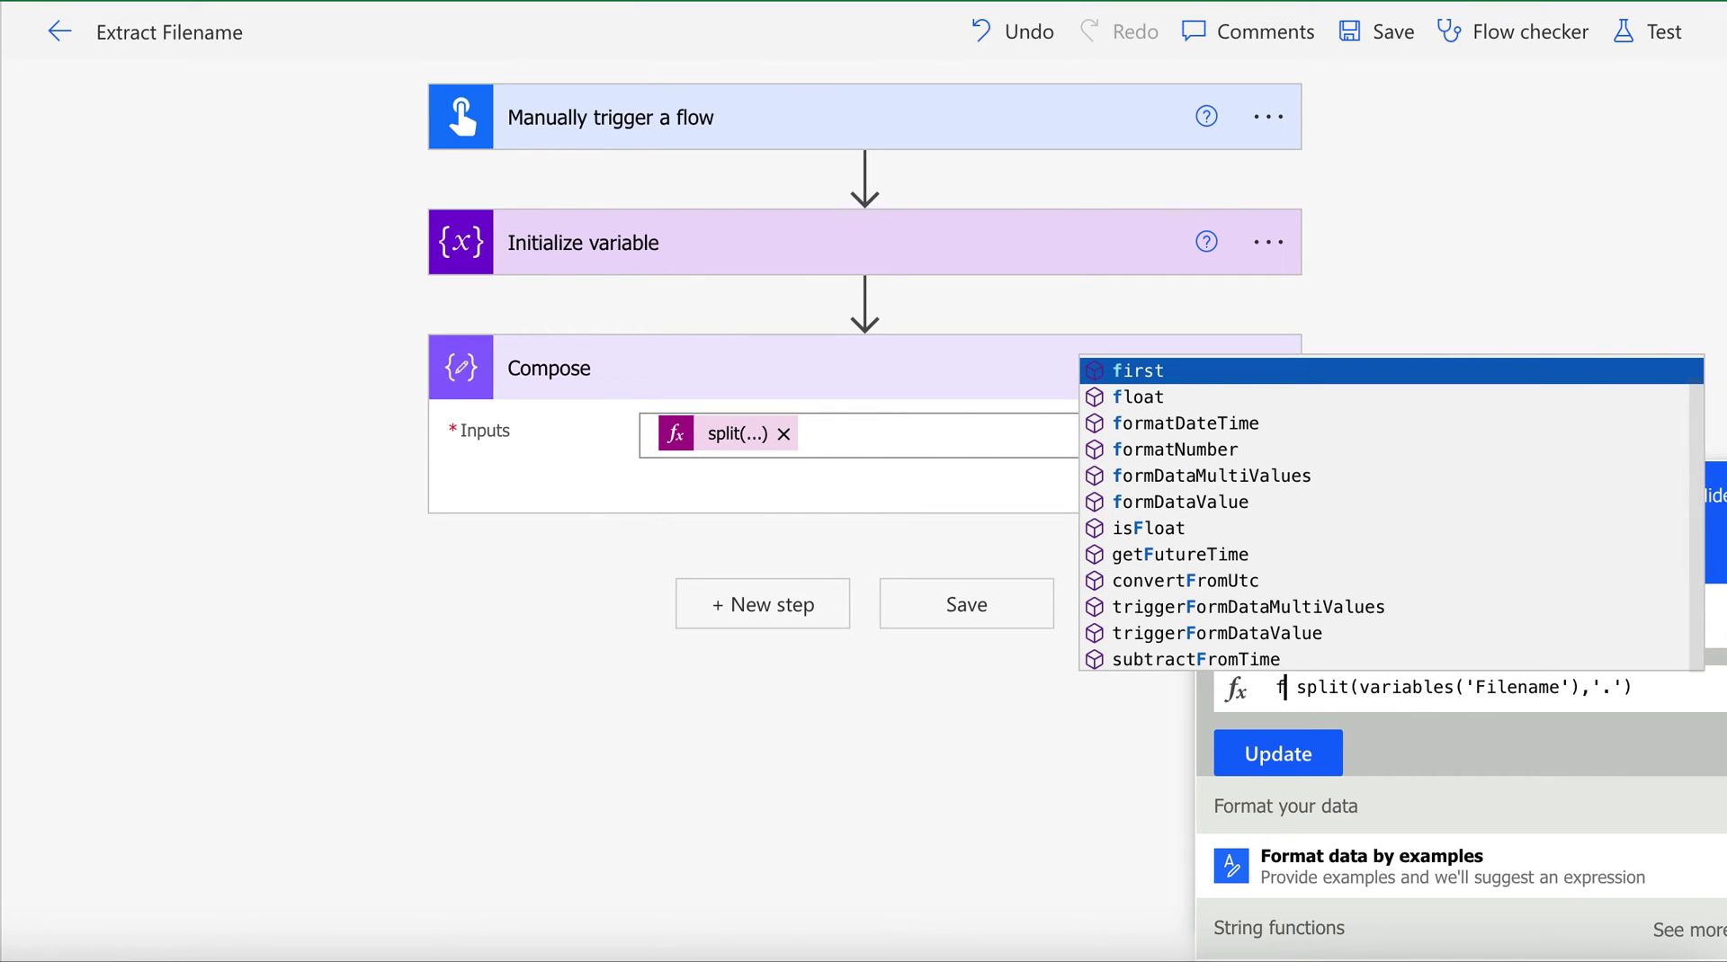
pyautogui.write('irst')
pyautogui.press('Delete')
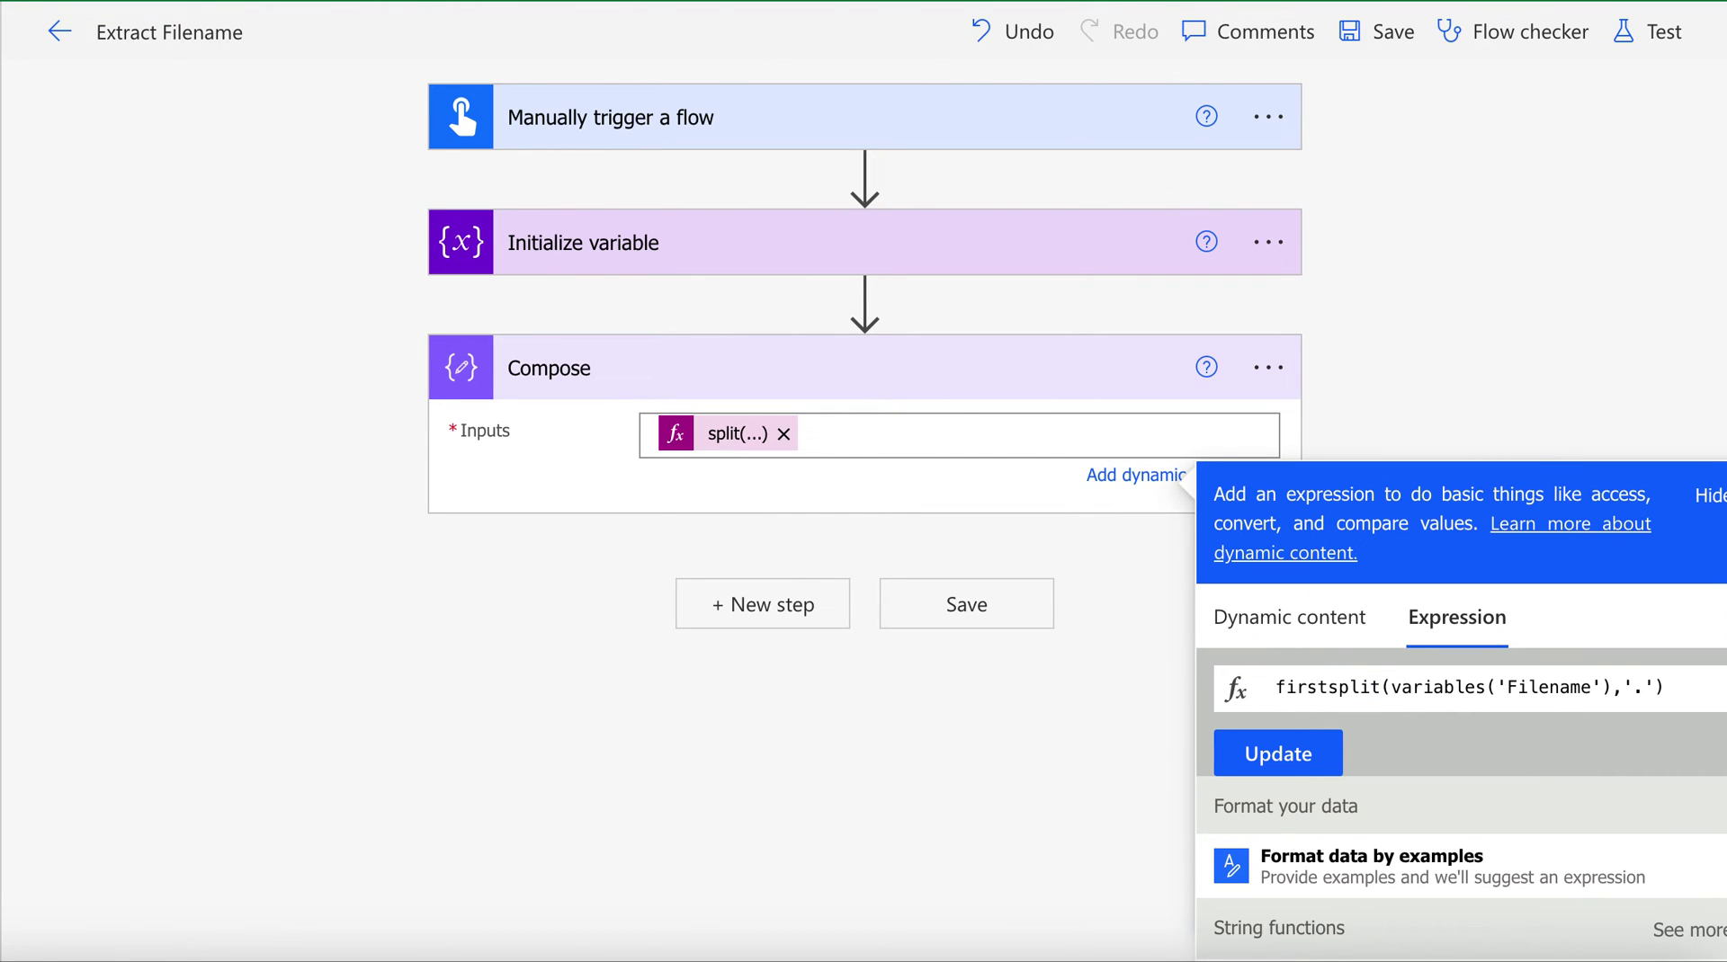
pyautogui.write('(')
pyautogui.click(1689, 693)
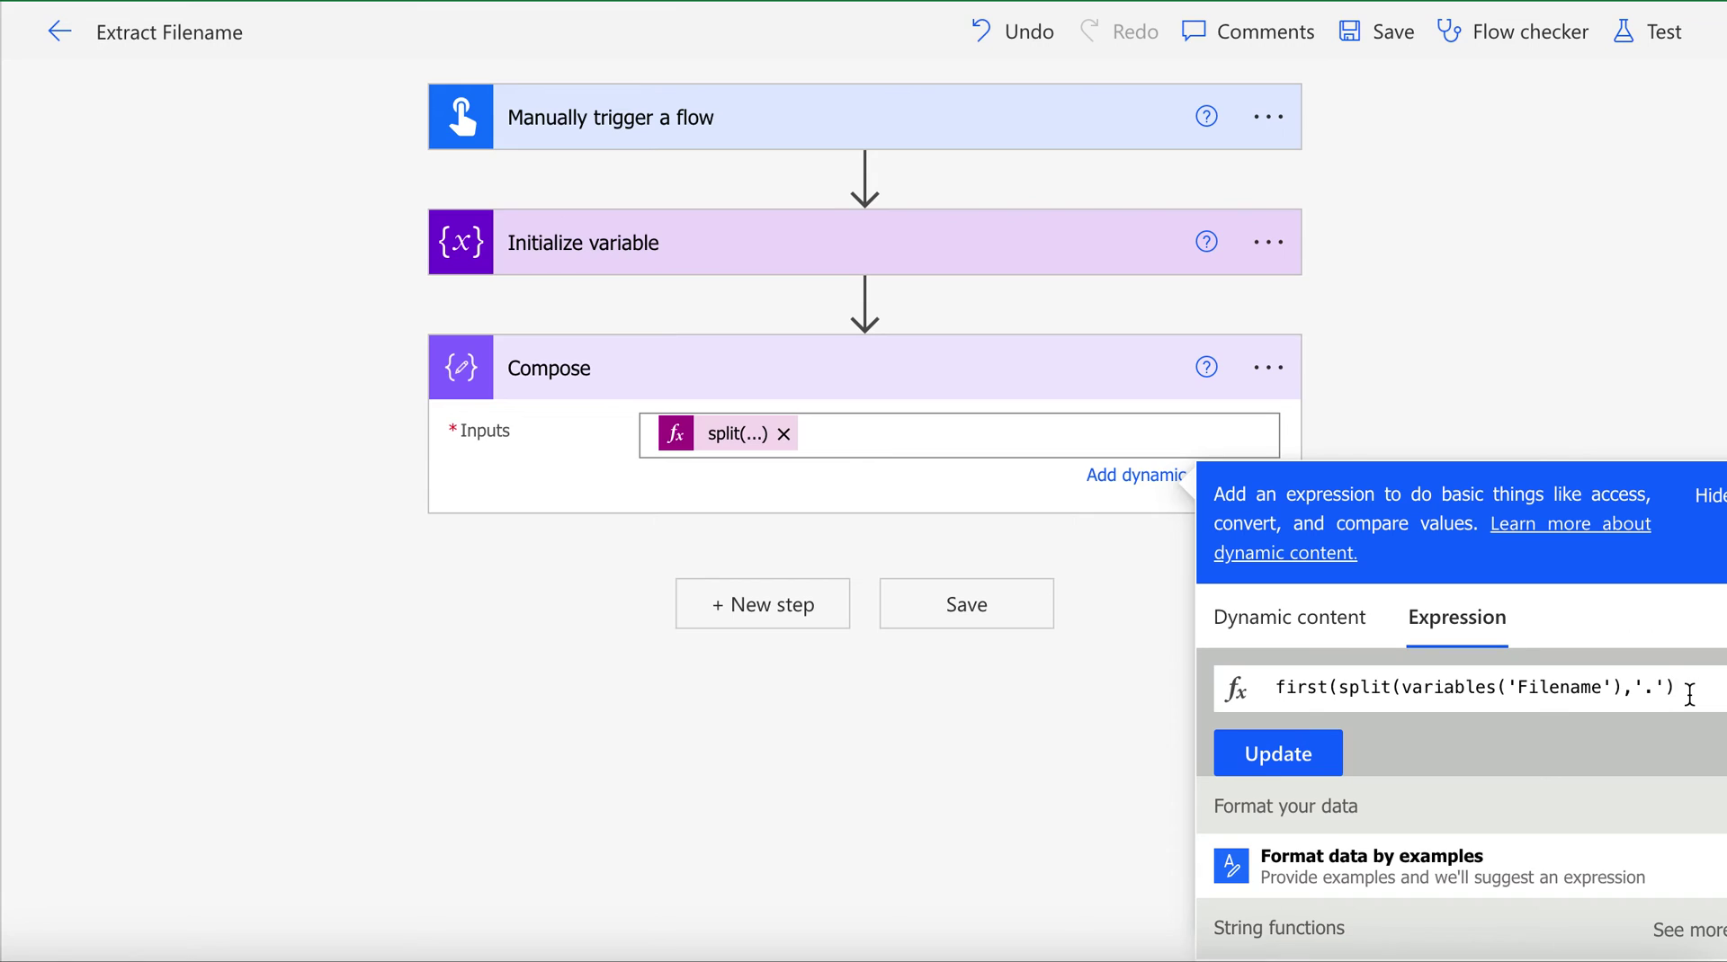
pyautogui.write(')')
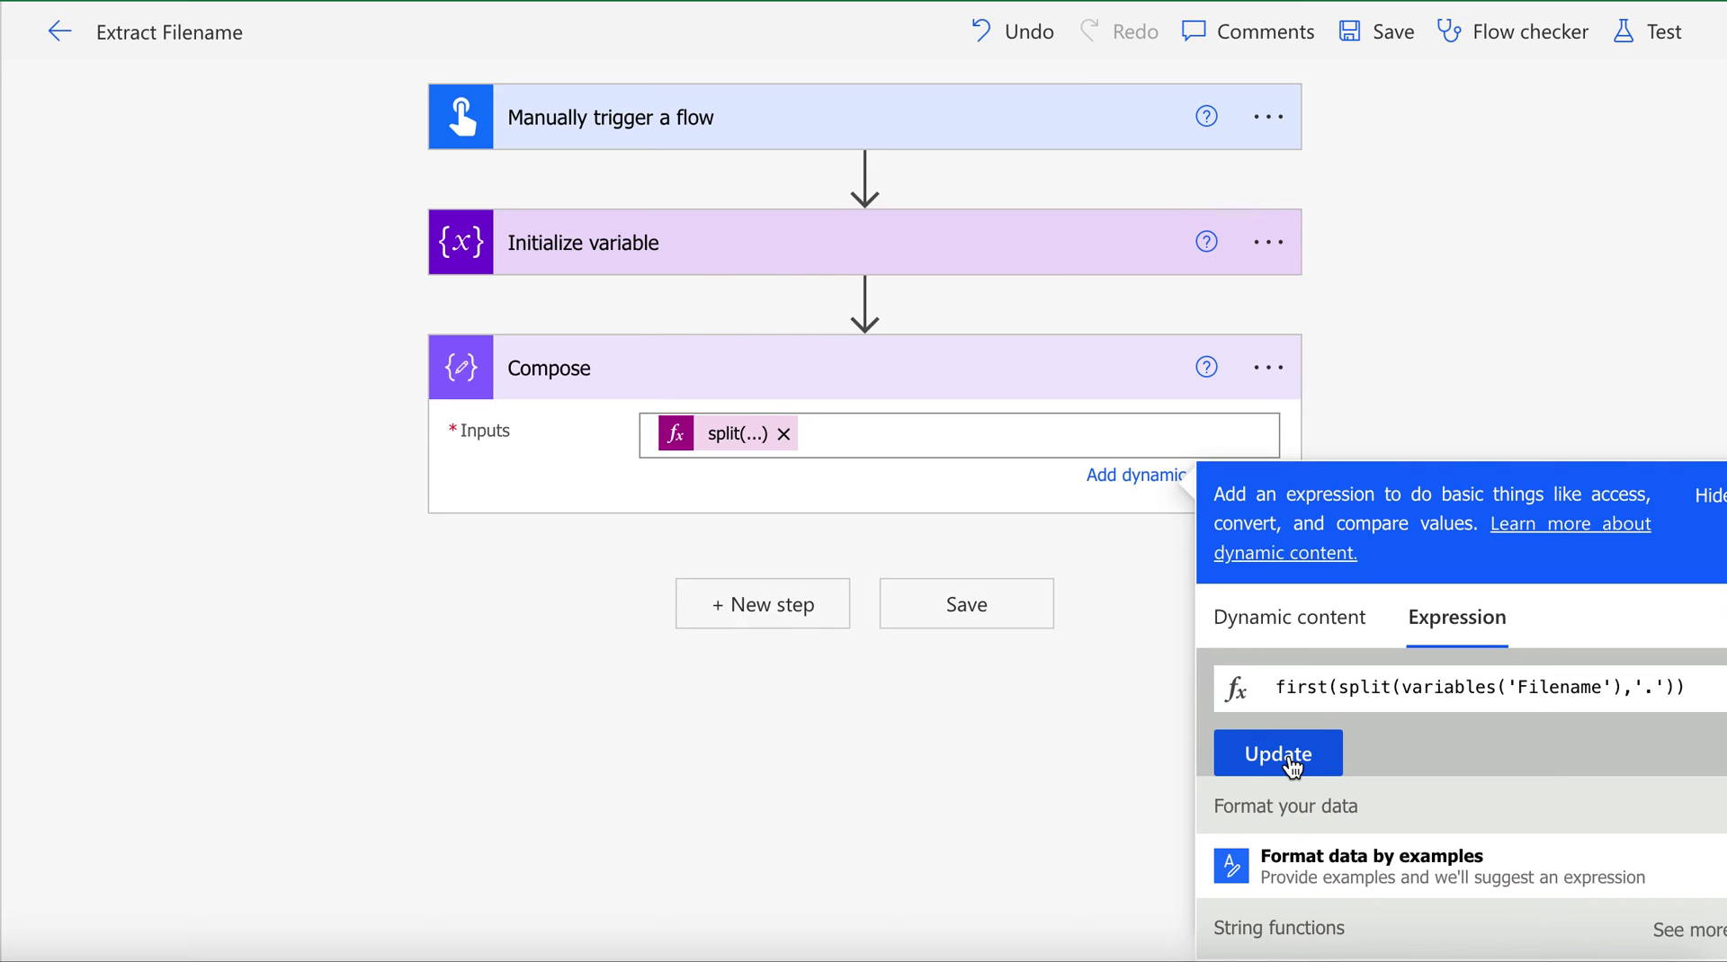
pyautogui.click(1286, 756)
# Save the flow and rerun it as a manual test.
pyautogui.click(1624, 38)
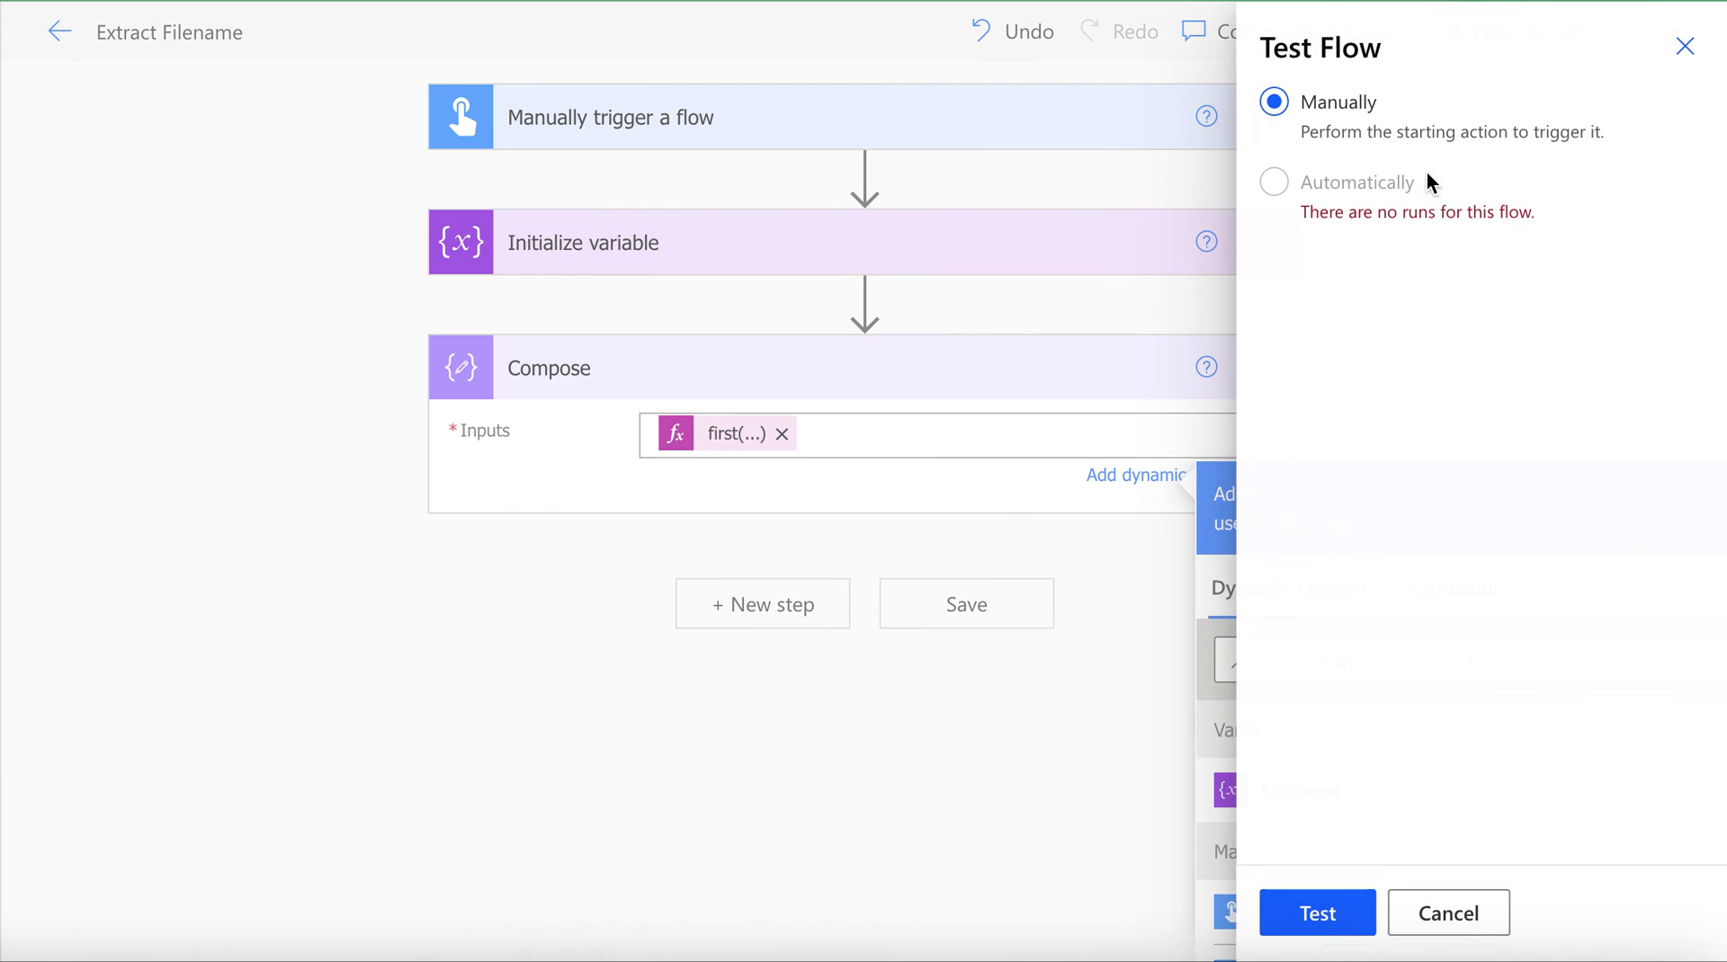
pyautogui.click(1304, 916)
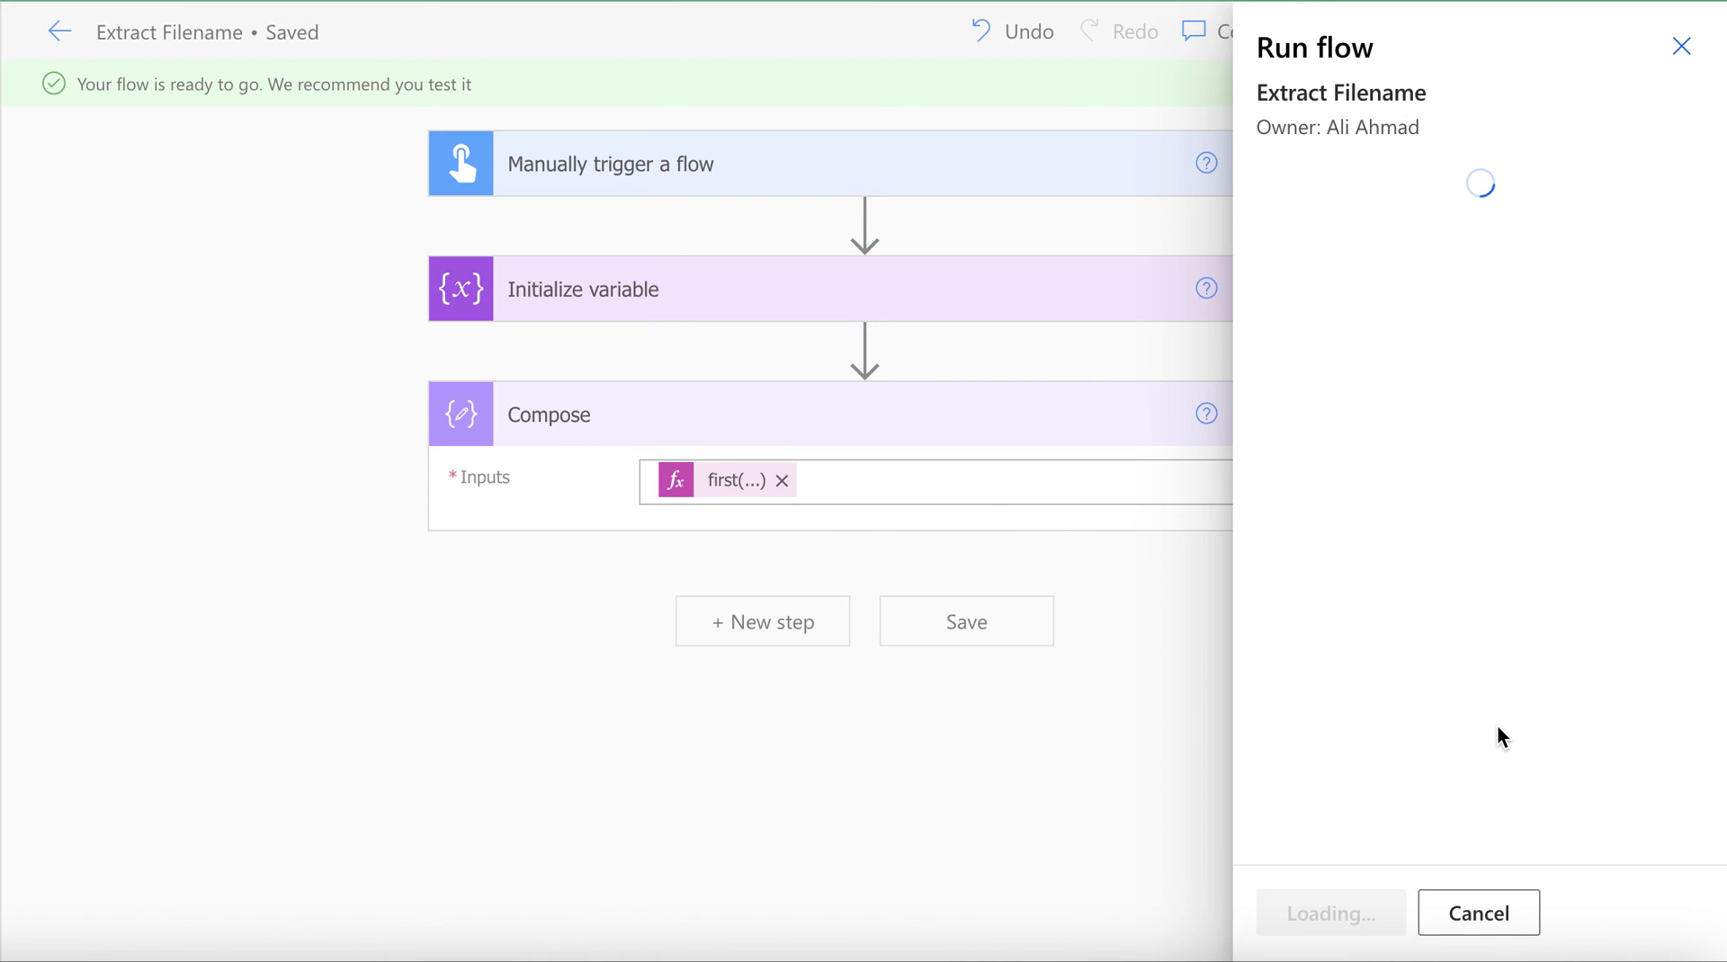
pyautogui.click(1354, 917)
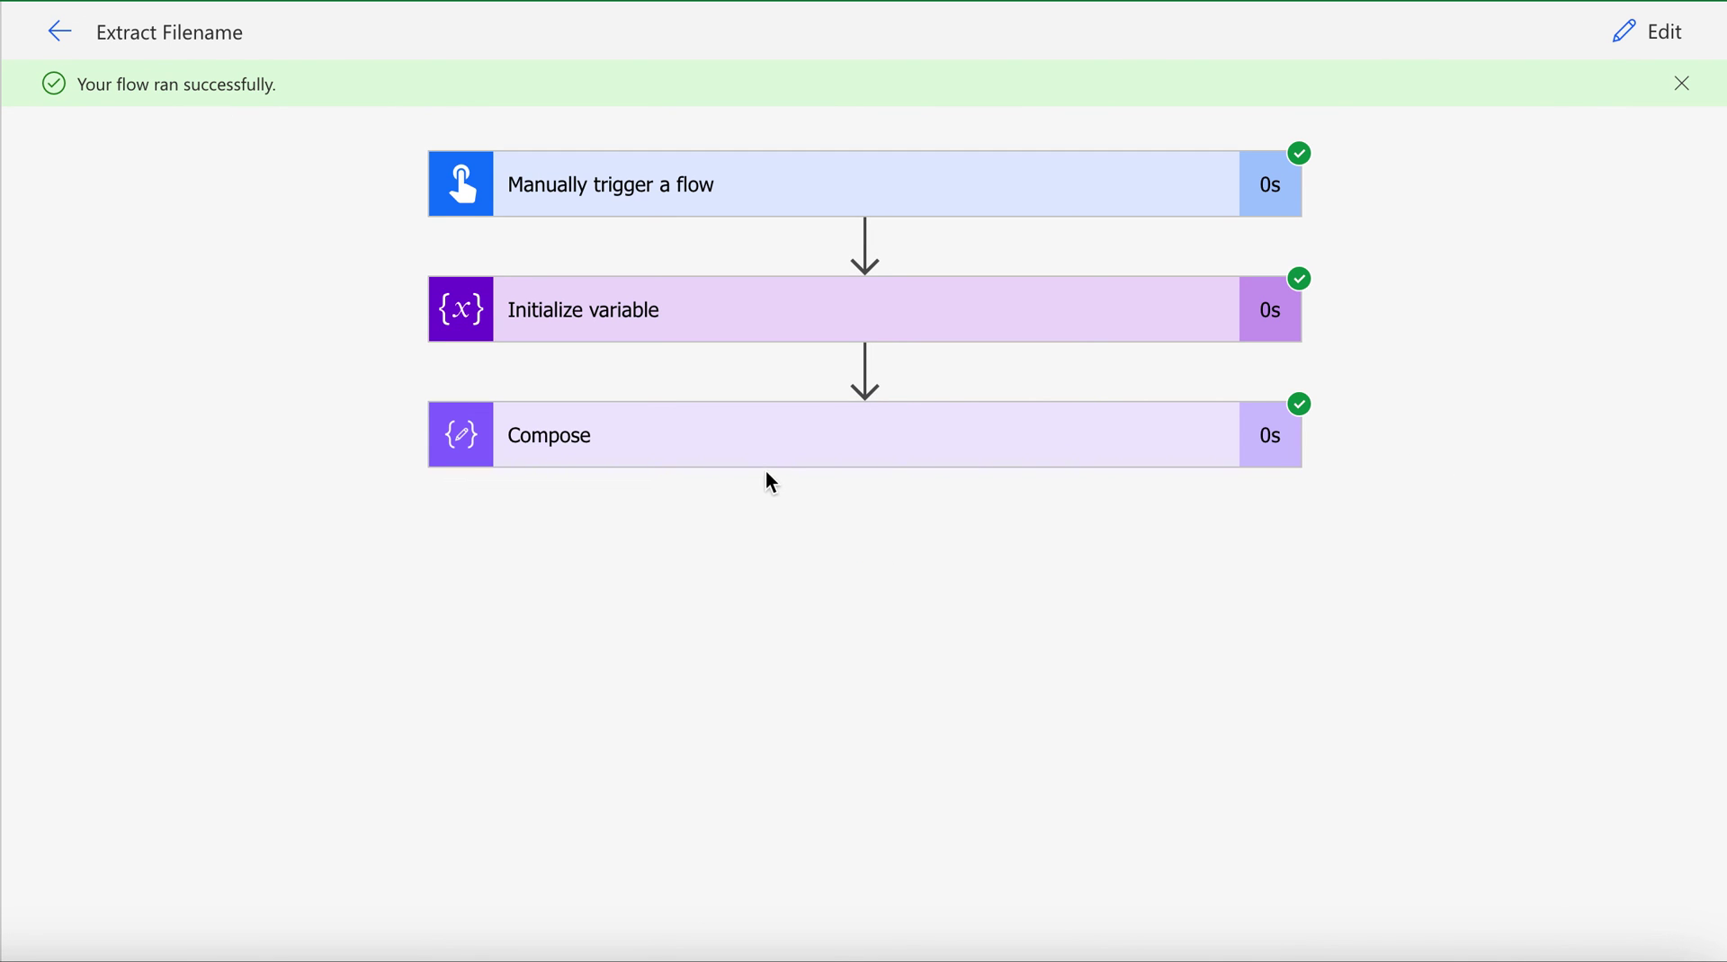
# Confirm Compose now outputs 'This is filename 1122' without the extension.
pyautogui.click(792, 454)
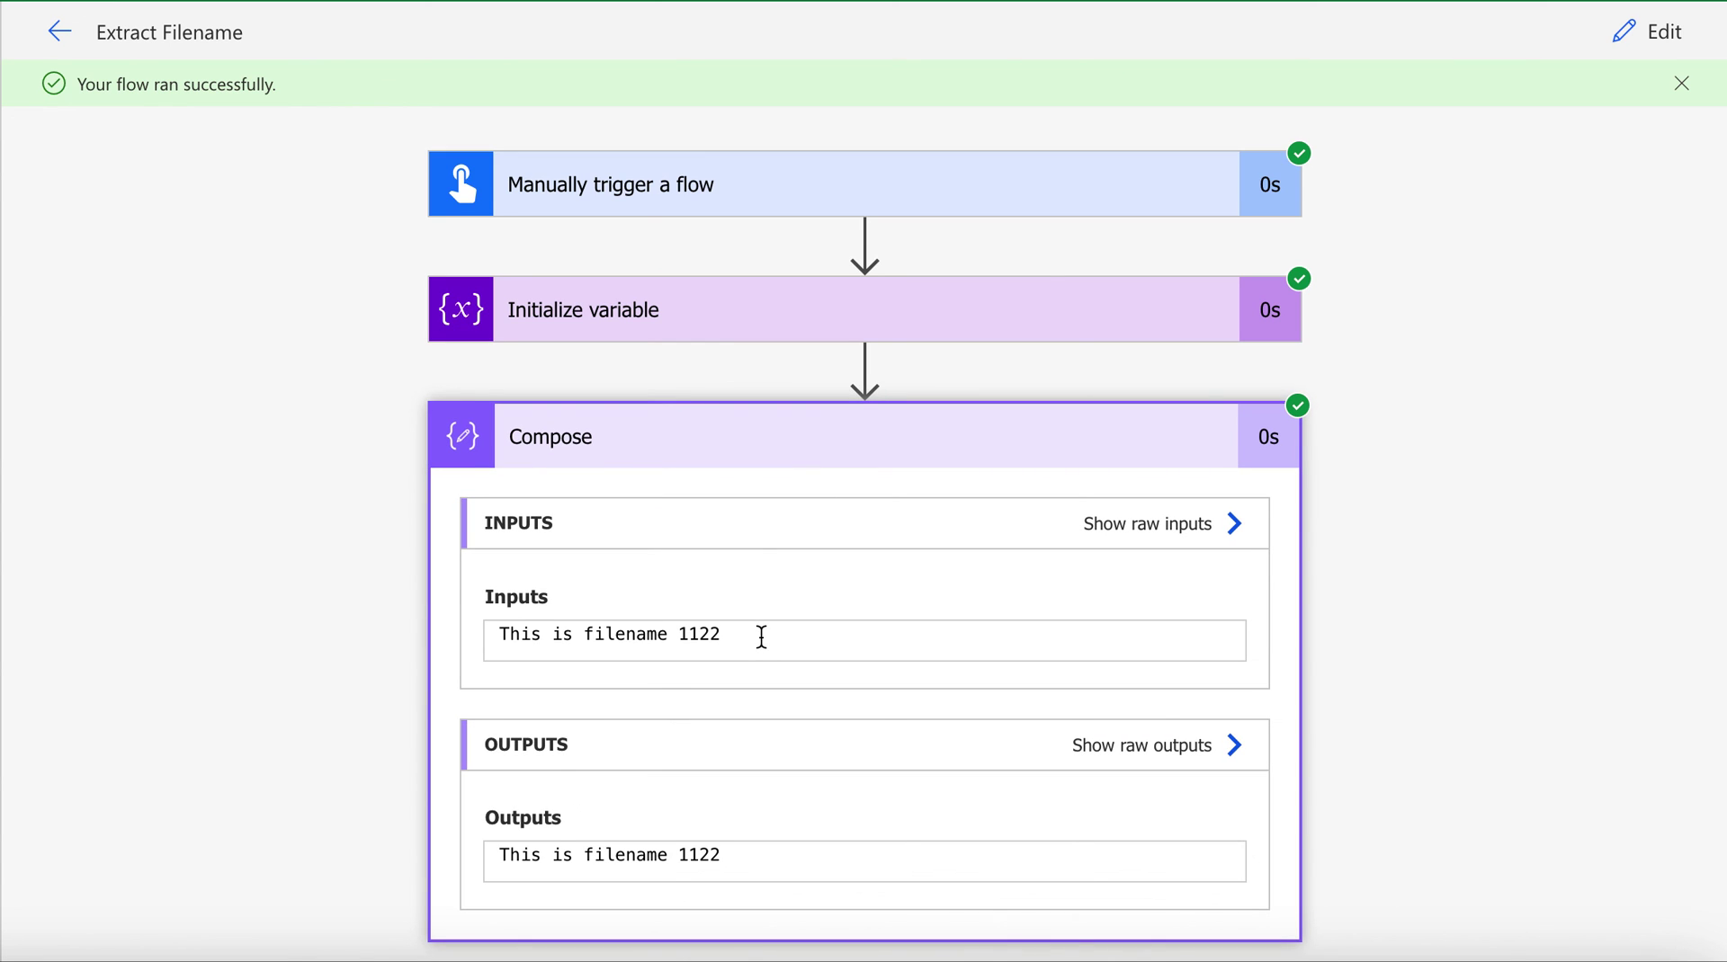
pyautogui.moveTo(761, 636); pyautogui.dragTo(249, 634)
pyautogui.click(615, 642)
pyautogui.moveTo(770, 635); pyautogui.dragTo(412, 641)
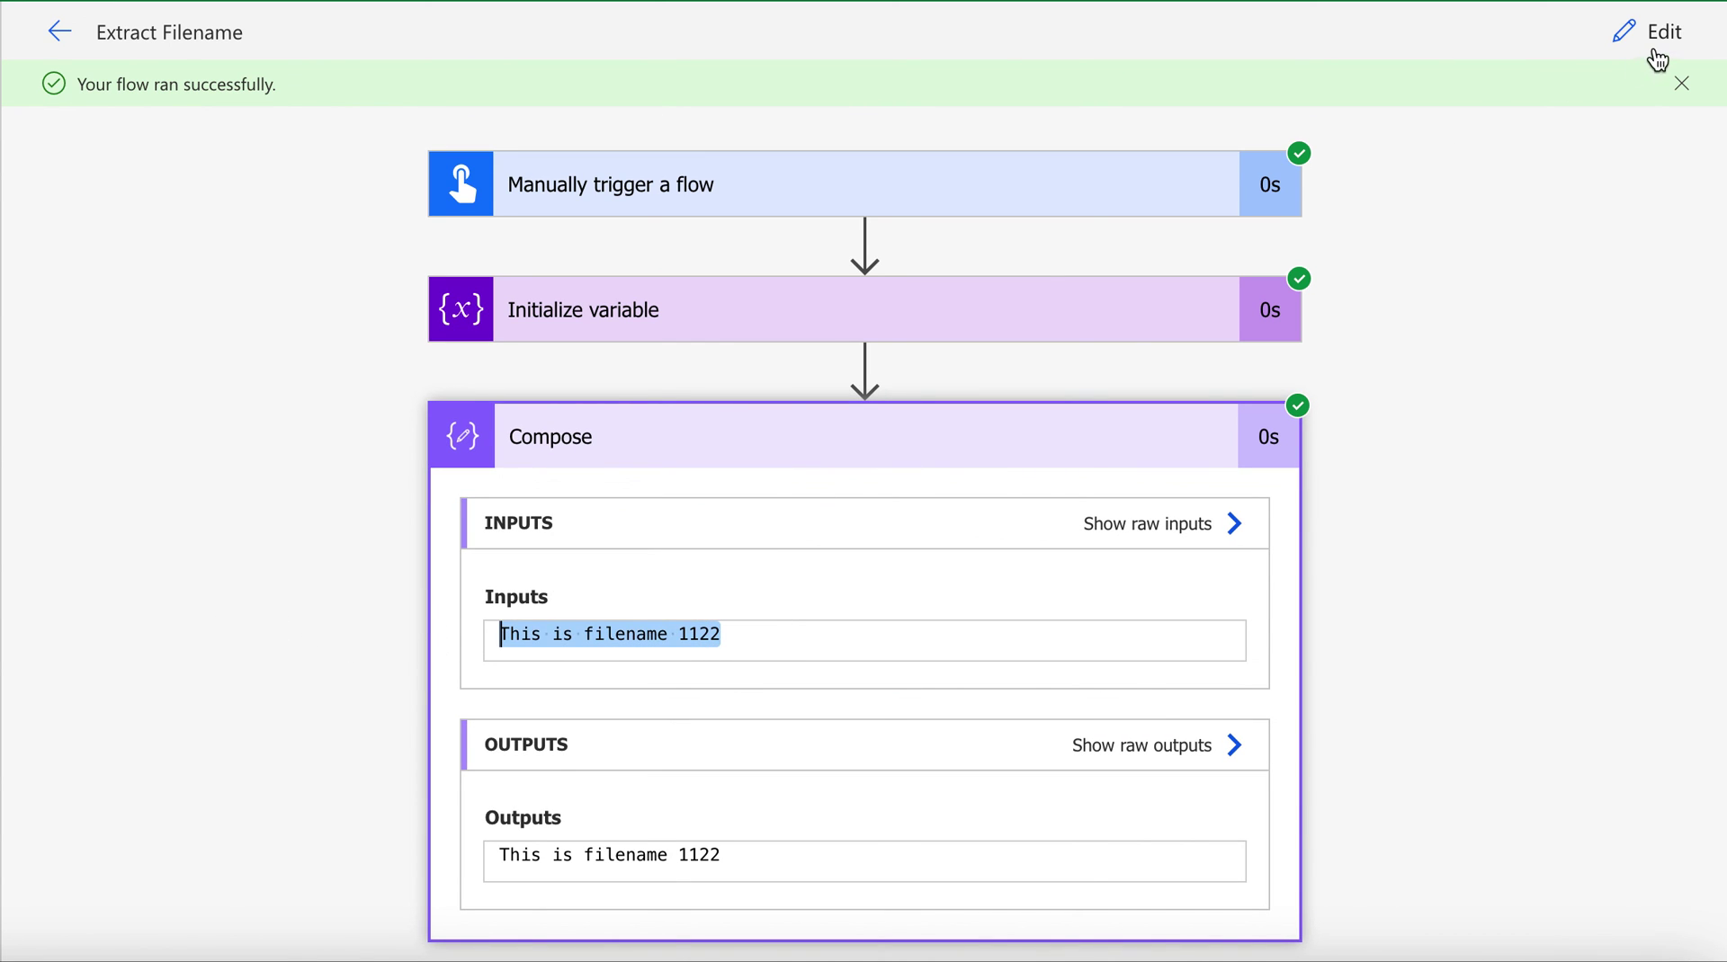